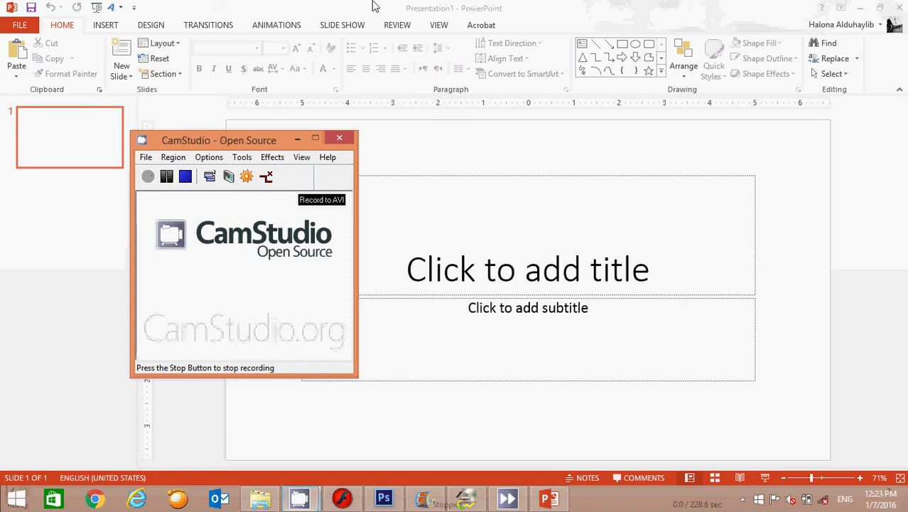
Start the CamStudio screen recording so the blank PowerPoint title slide shows.
{"action": "left_click", "coordinate": [148, 177]}
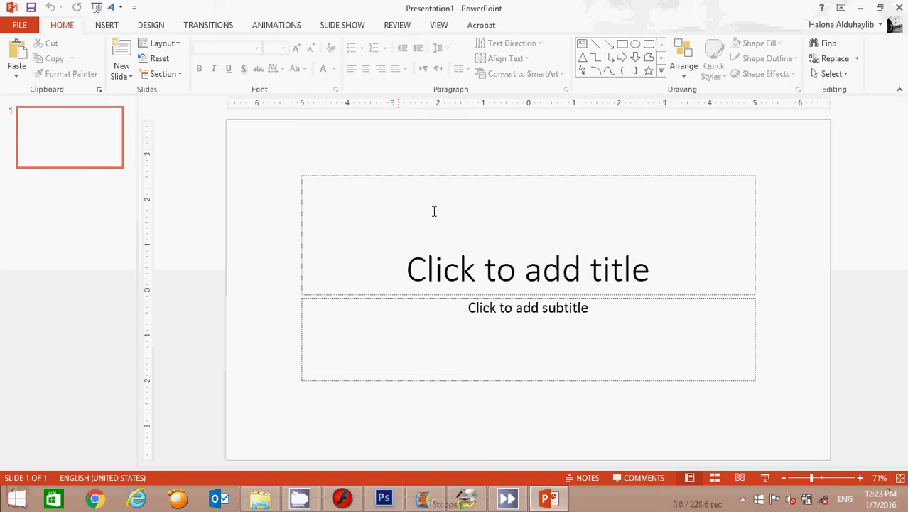
Type the Arabic title 'الجامعه العربيه المفتوحة' on slide 1, correcting the first word's misspelled letter.
{"action": "left_click", "coordinate": [480, 267]}
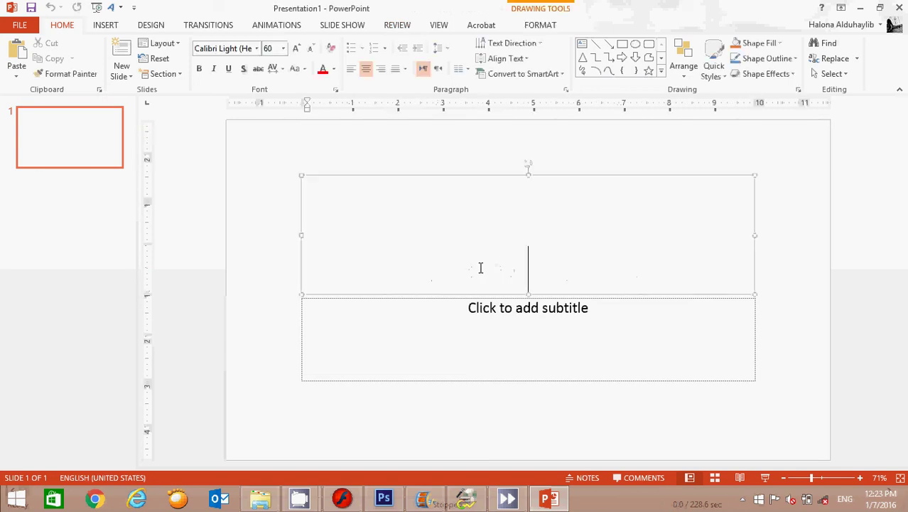
{"action": "key", "text": "alt+shift"}
{"action": "type", "text": "الحام"}
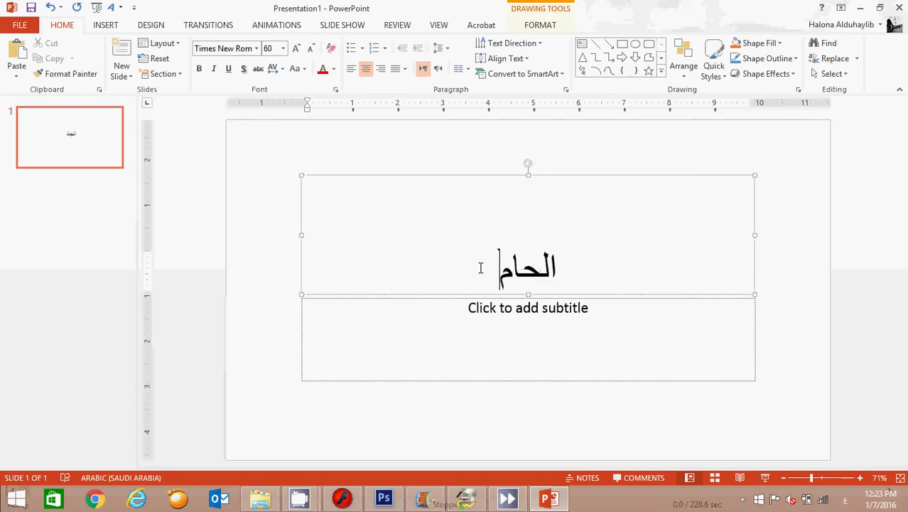
{"action": "type", "text": "عه العربيه "}
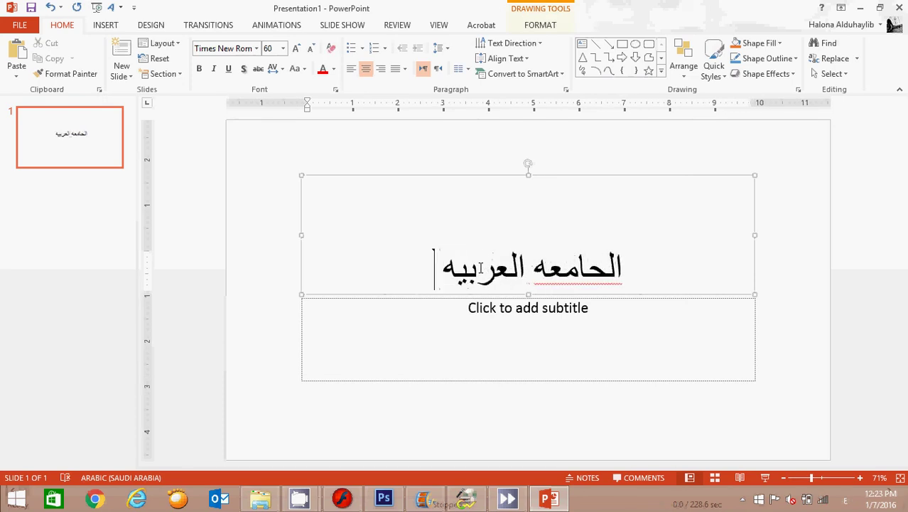
{"action": "type", "text": "المفتوحة"}
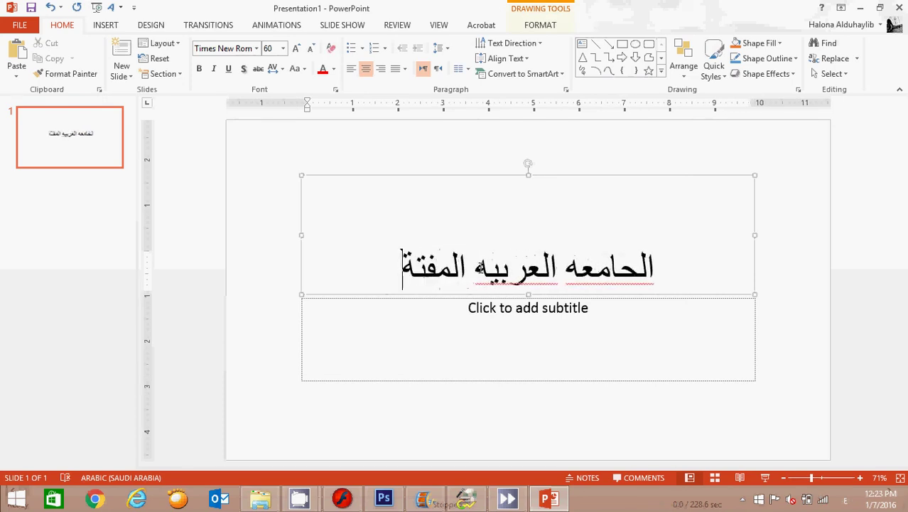
{"action": "key", "text": "BackSpace"}
{"action": "type", "text": "وحة"}
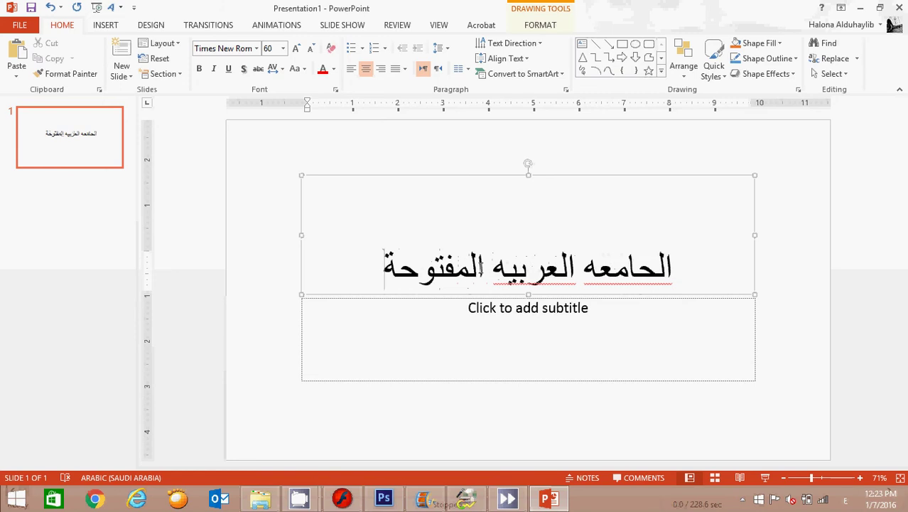
{"action": "left_click", "coordinate": [639, 273]}
{"action": "key", "text": "BackSpace"}
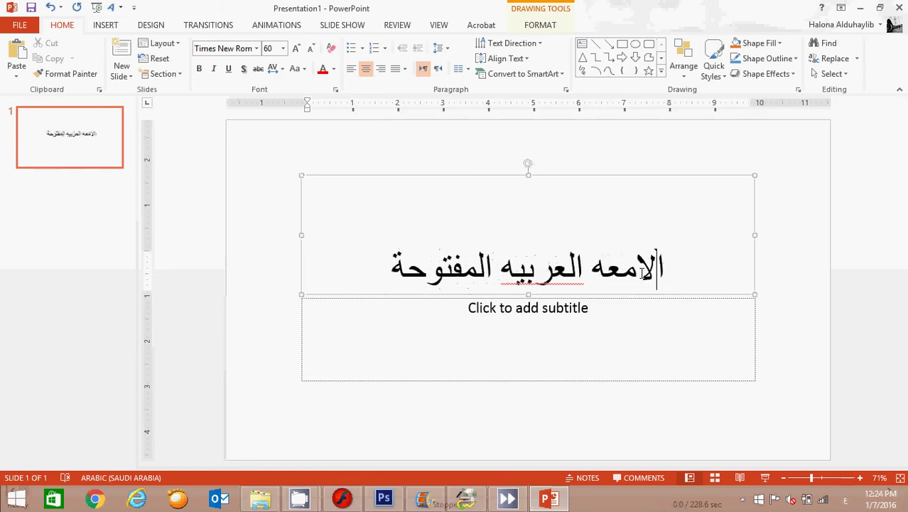
{"action": "type", "text": "ج"}
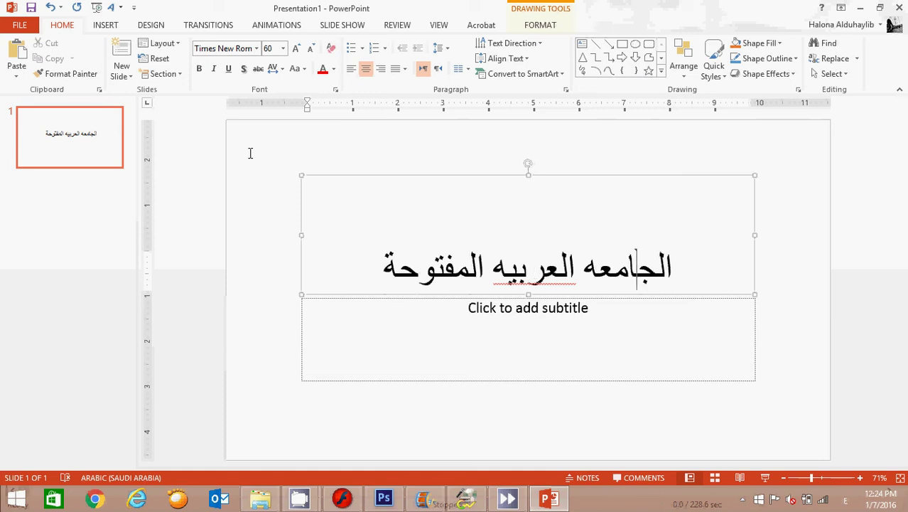
{"action": "left_click", "coordinate": [100, 26]}
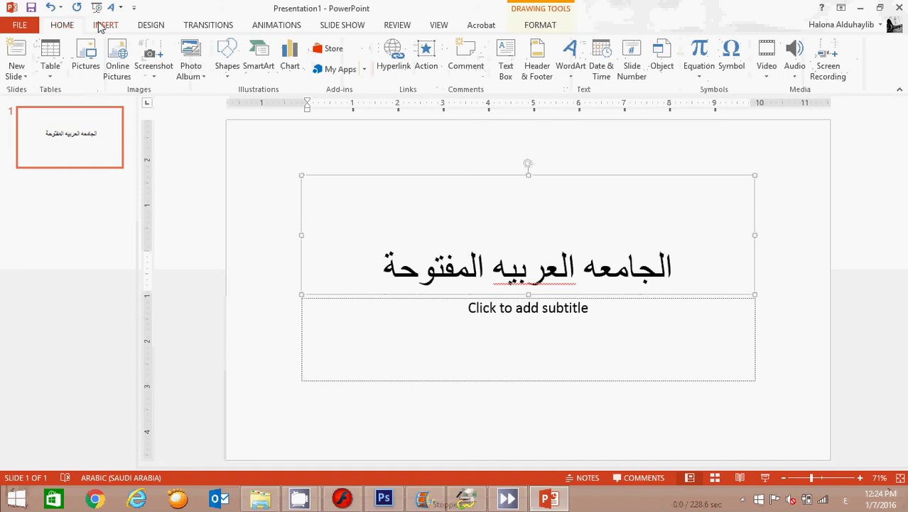
Insert the Arab Open University logo picture and place it at the upper left above the title.
{"action": "left_click", "coordinate": [83, 80]}
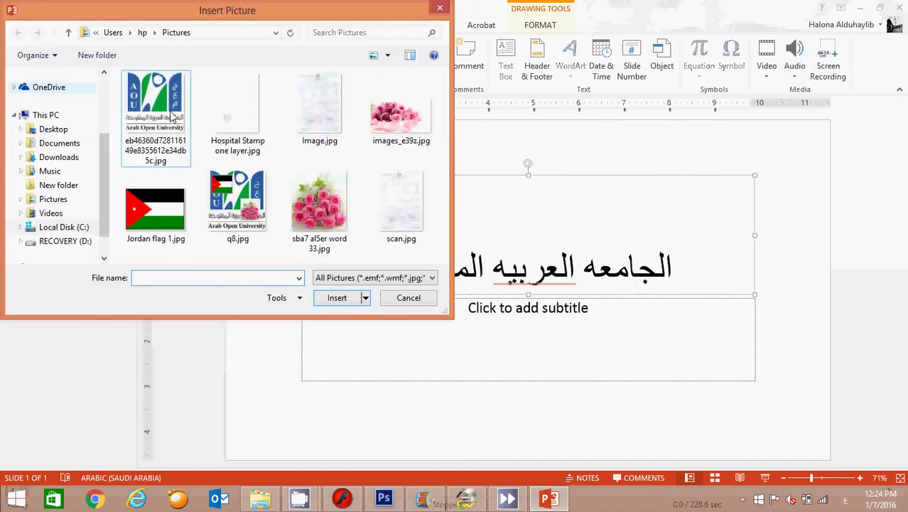
{"action": "left_click", "coordinate": [171, 114]}
{"action": "left_click", "coordinate": [337, 297]}
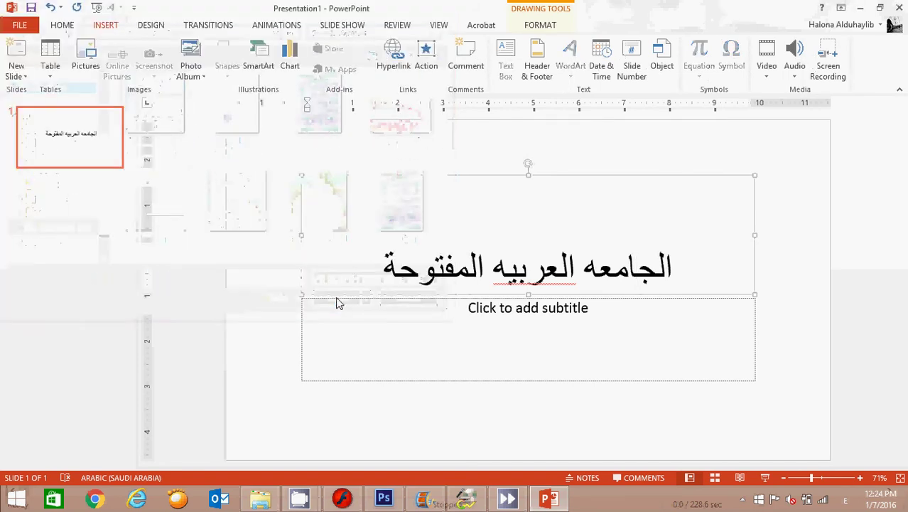
{"action": "left_click_drag", "start_coordinate": [448, 239], "coordinate": [329, 182]}
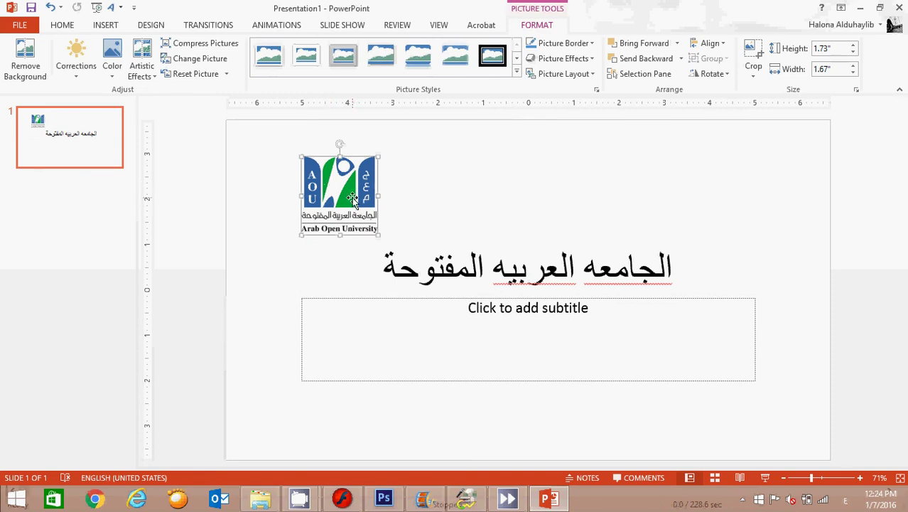
{"action": "left_click", "coordinate": [104, 27]}
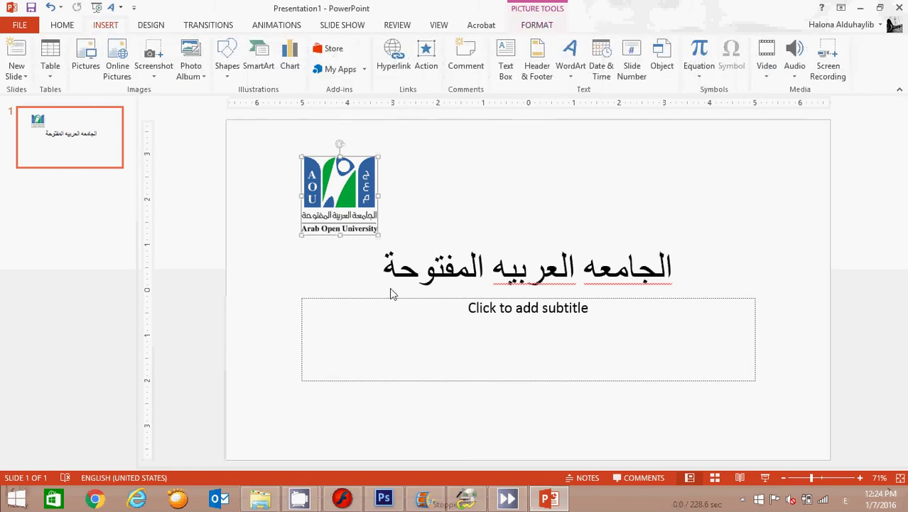
{"action": "left_click", "coordinate": [402, 69]}
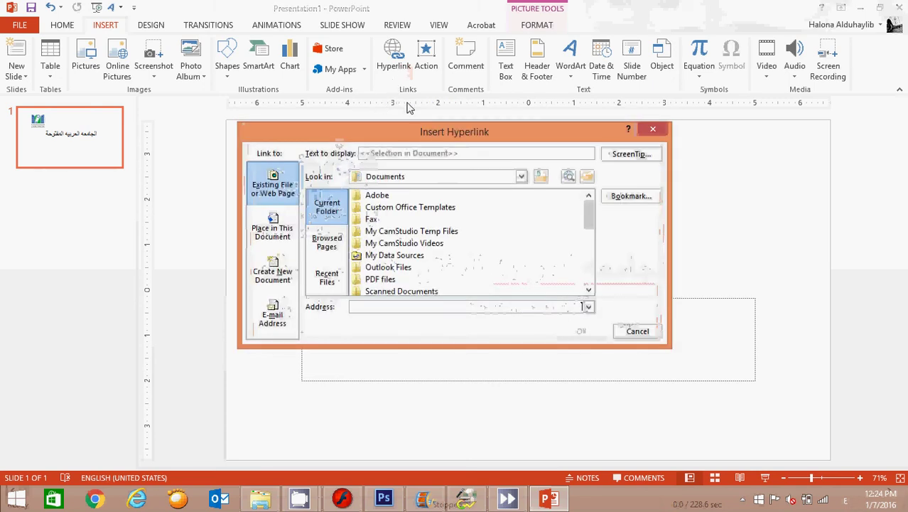
{"action": "left_click", "coordinate": [643, 332]}
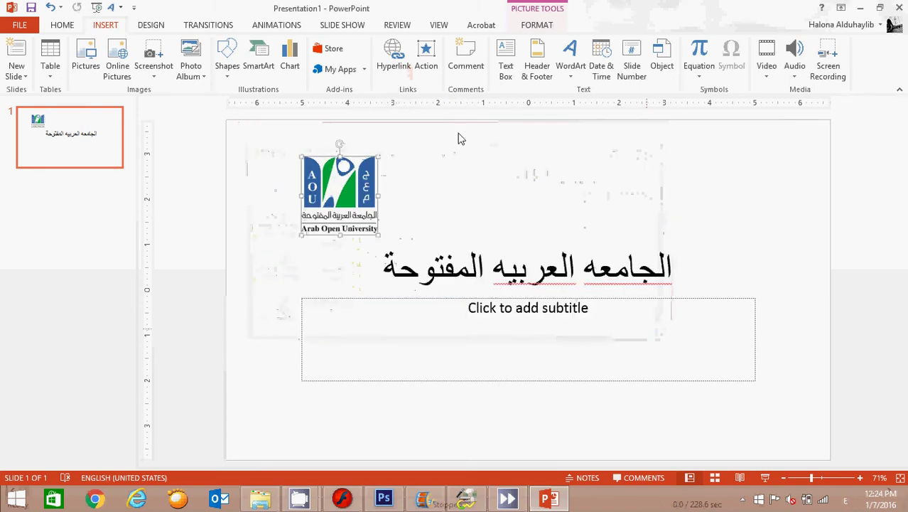
{"action": "left_click", "coordinate": [425, 63]}
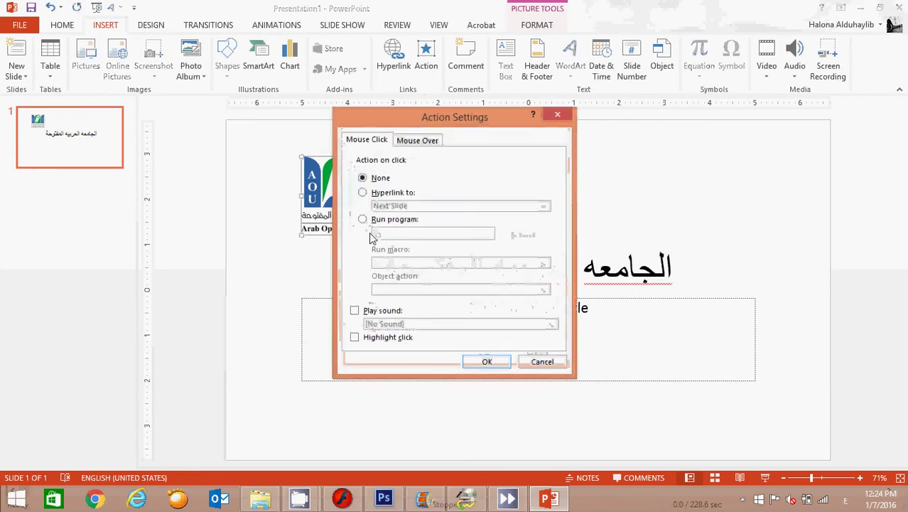
{"action": "left_click", "coordinate": [363, 194]}
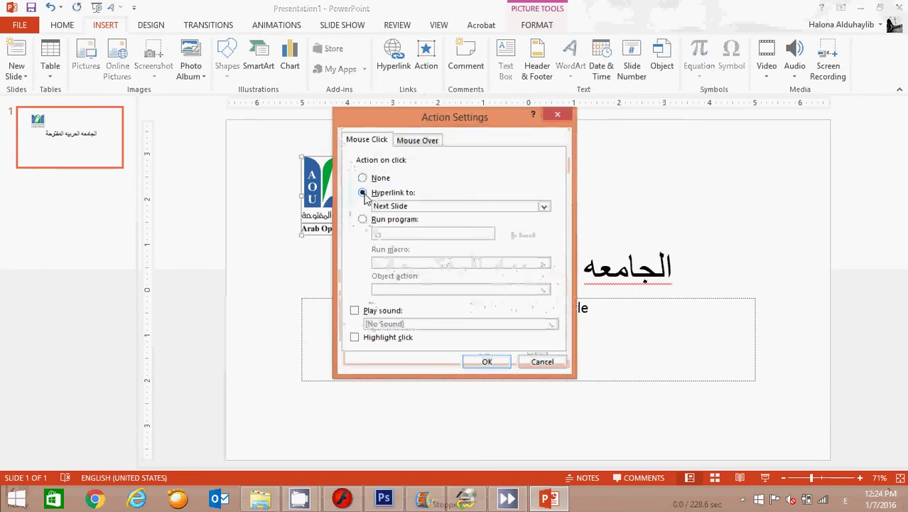
{"action": "left_click", "coordinate": [550, 208]}
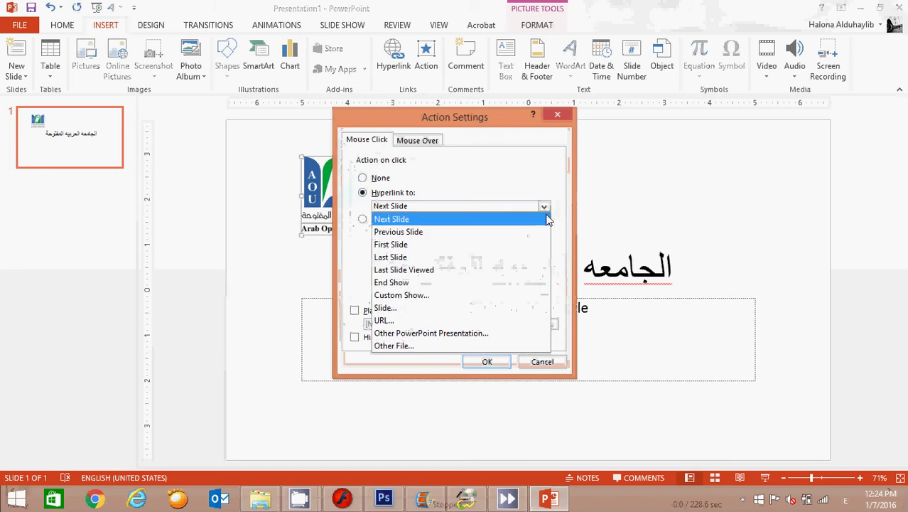
{"action": "left_click", "coordinate": [480, 324]}
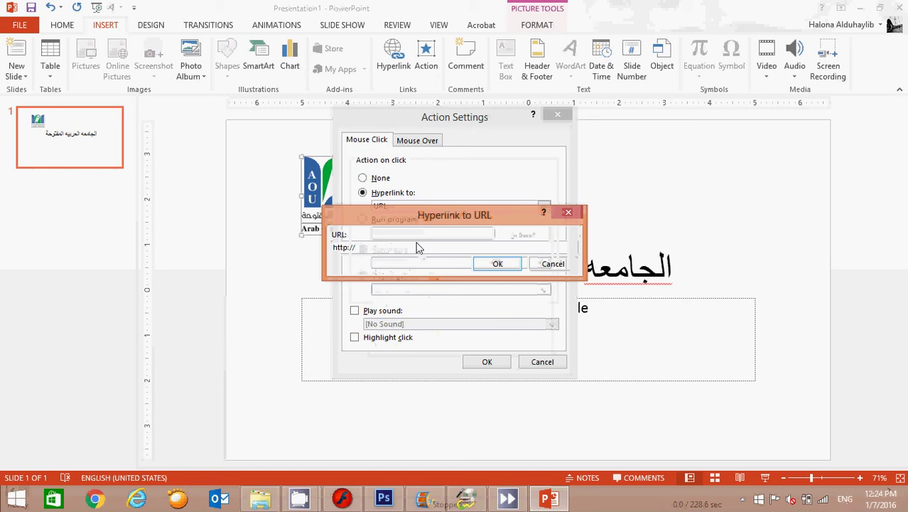
{"action": "type", "text": "e"}
{"action": "type", "text": "learn.a"}
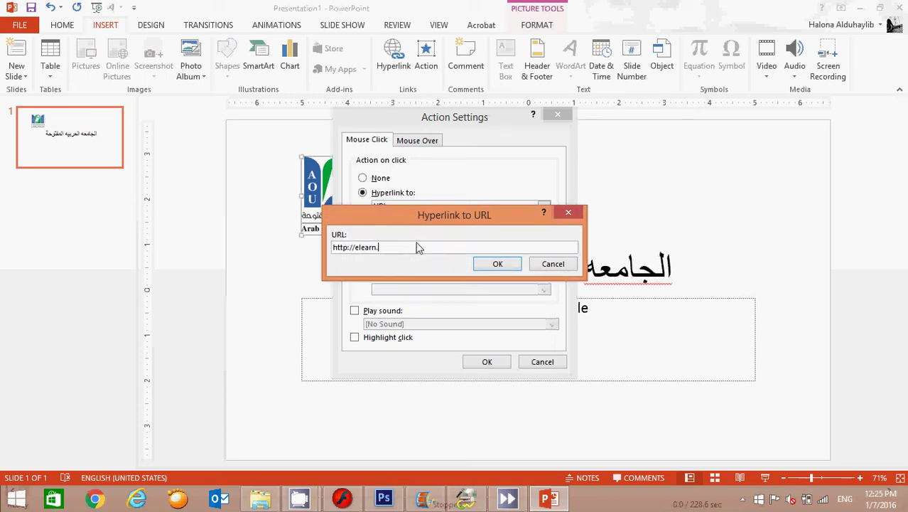
{"action": "type", "text": "ou."}
{"action": "type", "text": "ed"}
{"action": "type", "text": "u."}
{"action": "type", "text": "jo"}
{"action": "left_click", "coordinate": [496, 265]}
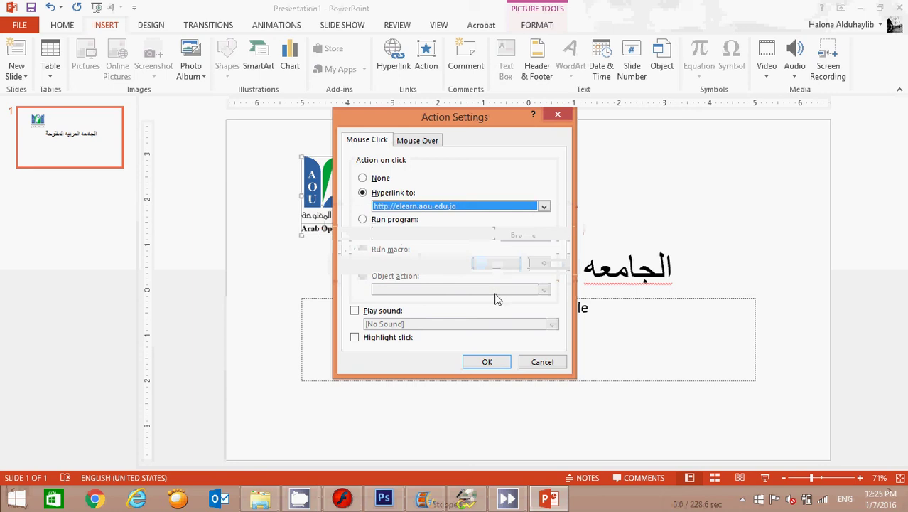
{"action": "left_click", "coordinate": [488, 362]}
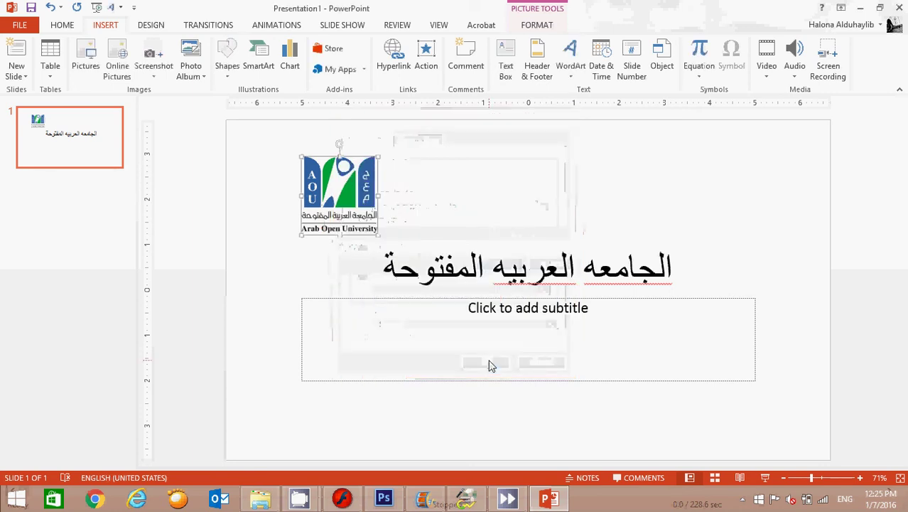
Enter the presenter's name and ID number in the subtitle in Arabic, then add slide 2.
{"action": "left_click", "coordinate": [523, 331]}
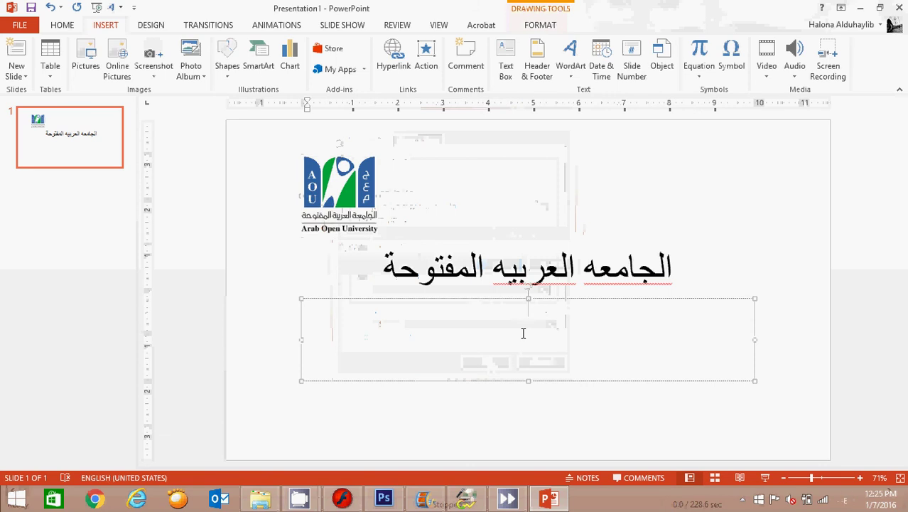
{"action": "key", "text": "alt+shift"}
{"action": "type", "text": "هاله"}
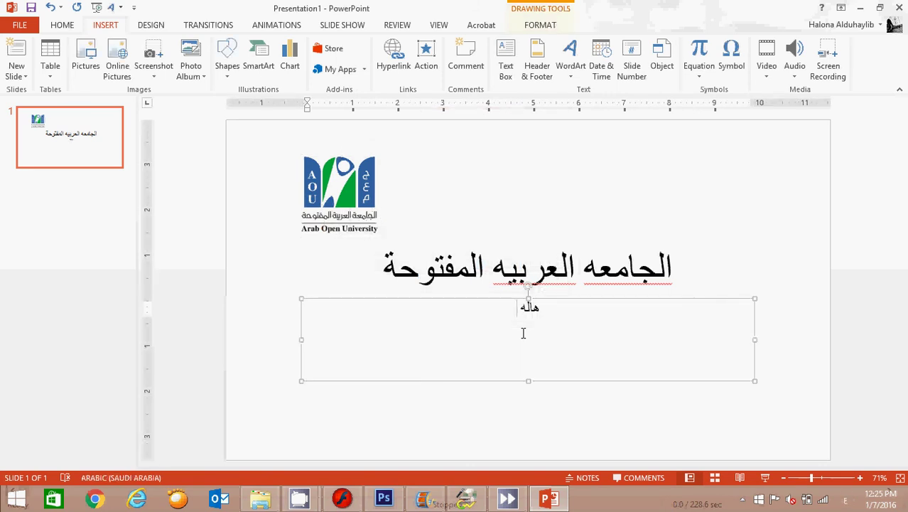
{"action": "type", "text": " - ٢٢٢٢٢٢٢"}
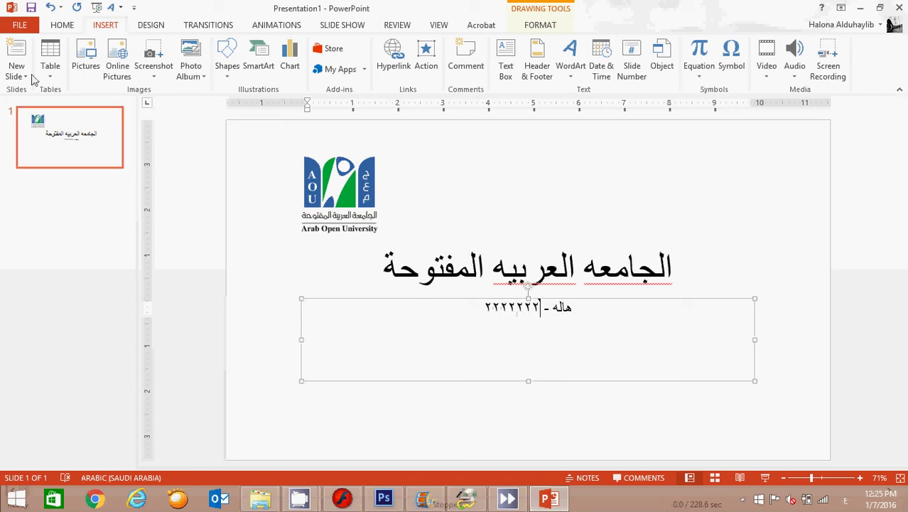
{"action": "left_click", "coordinate": [15, 52]}
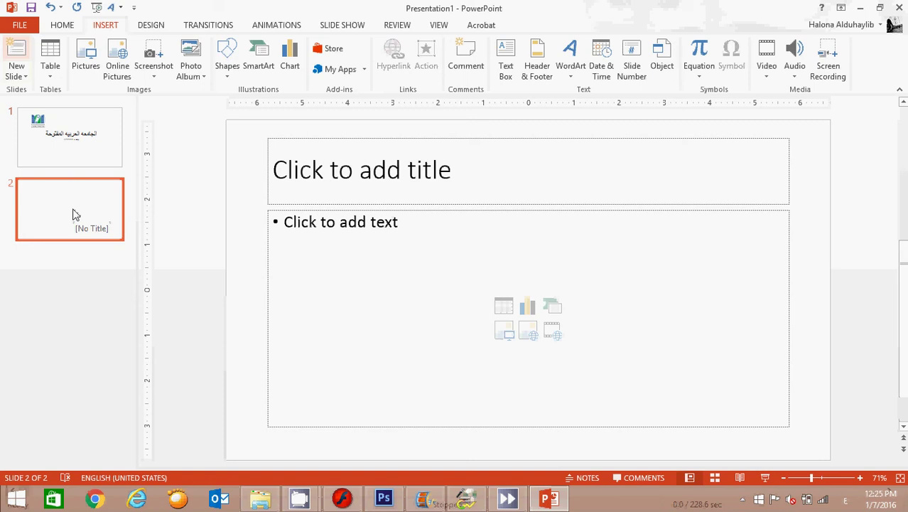
Insert the roses bouquet picture and the images_e39z.jpg rose picture onto slide 2.
{"action": "left_click", "coordinate": [85, 62]}
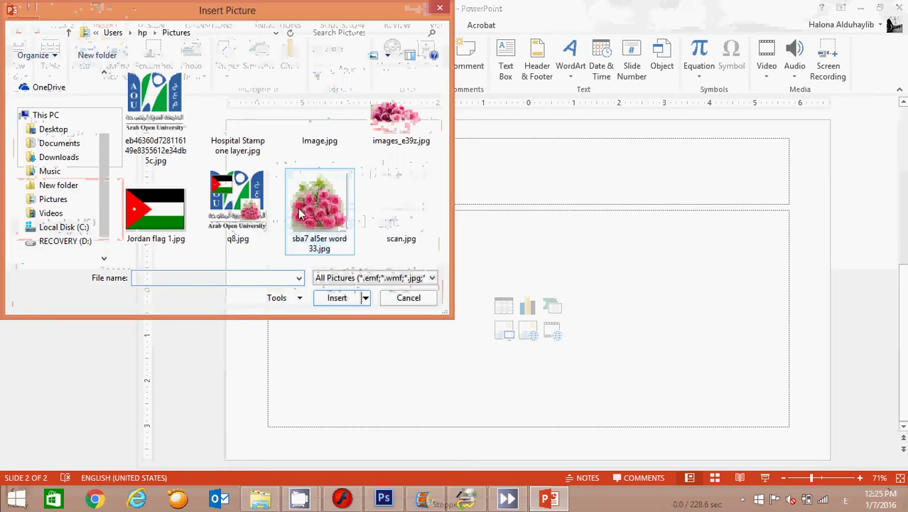
{"action": "left_click", "coordinate": [311, 209]}
{"action": "left_click", "coordinate": [338, 297]}
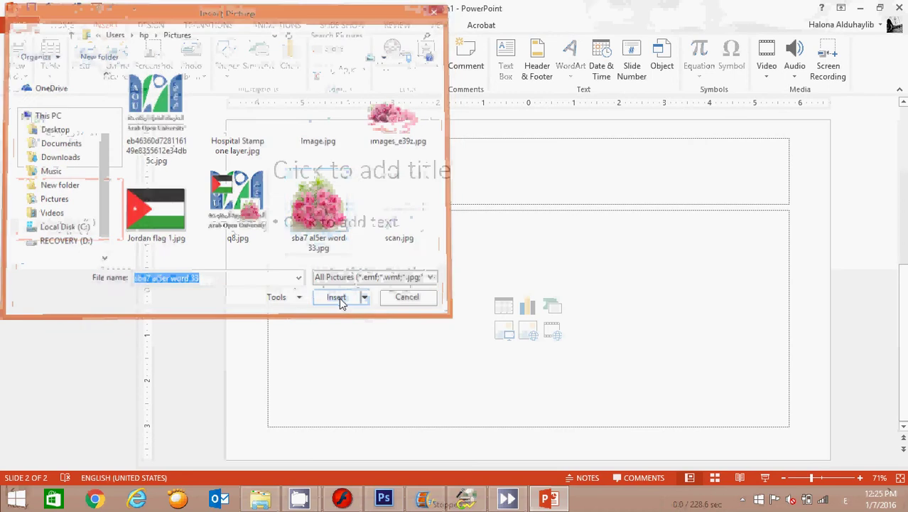
{"action": "left_click", "coordinate": [107, 27]}
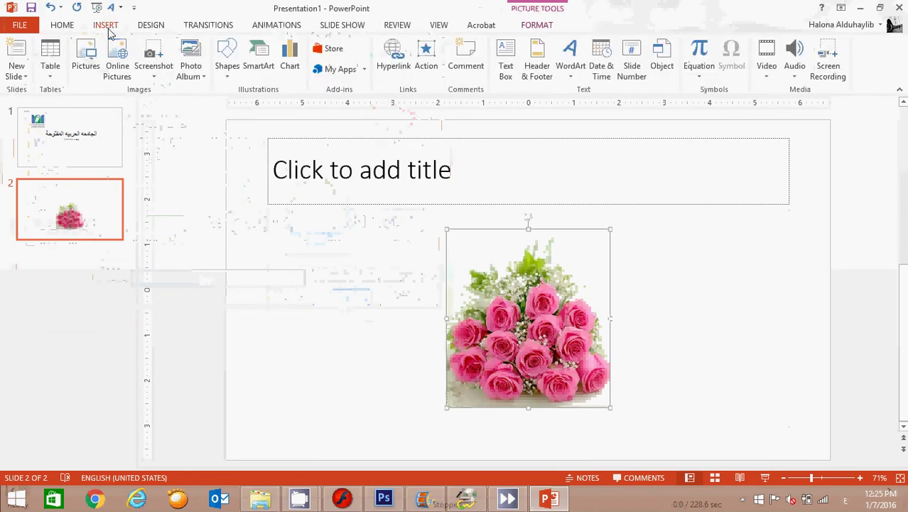
{"action": "left_click", "coordinate": [82, 67]}
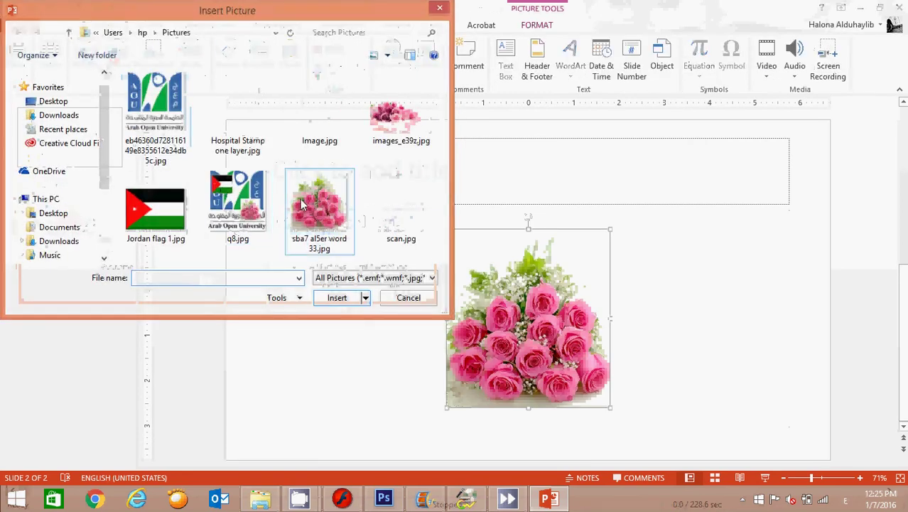
{"action": "left_click", "coordinate": [387, 119]}
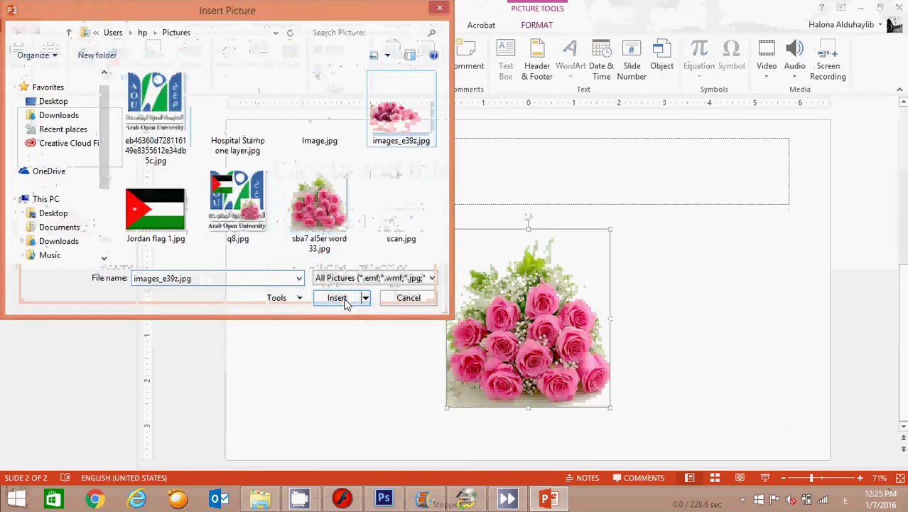
{"action": "left_click", "coordinate": [347, 300]}
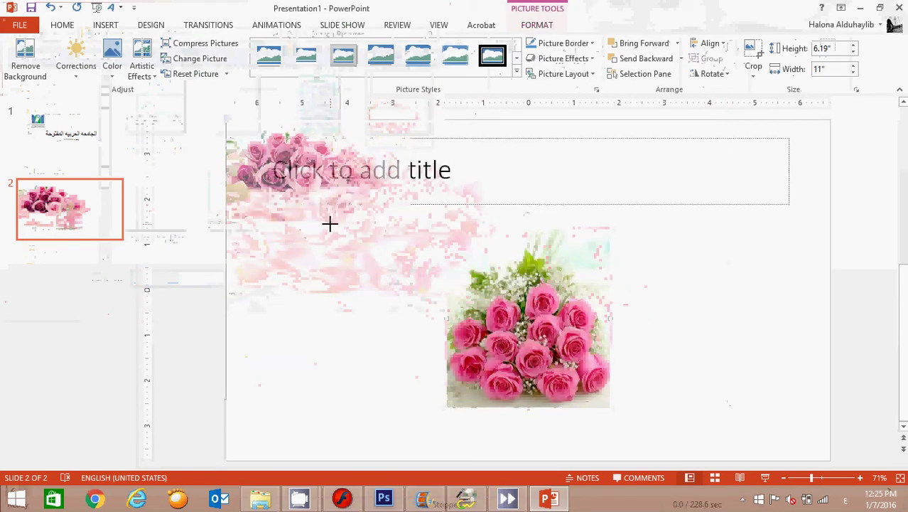
Shrink the new rose picture to 4.08 × 2.29 inches at lower left and shift the bouquet right.
{"action": "left_click_drag", "start_coordinate": [724, 401], "coordinate": [328, 223]}
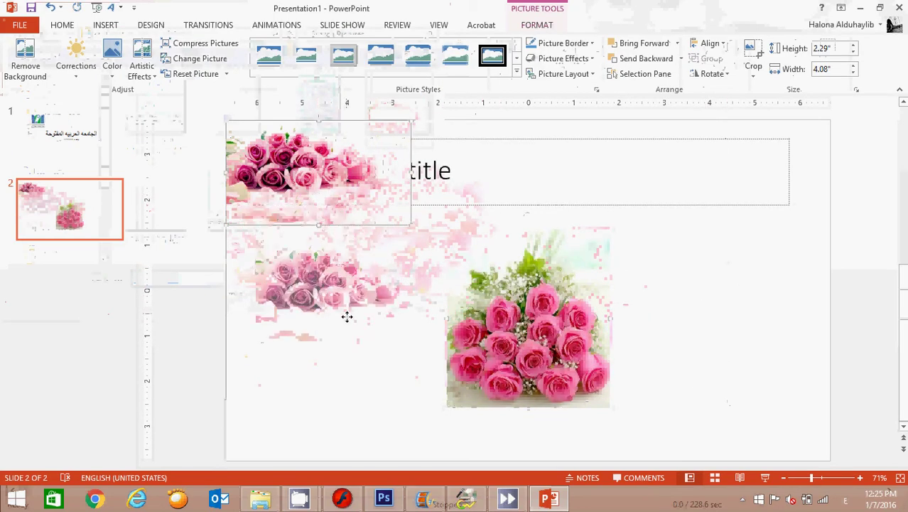
{"action": "left_click", "coordinate": [361, 346]}
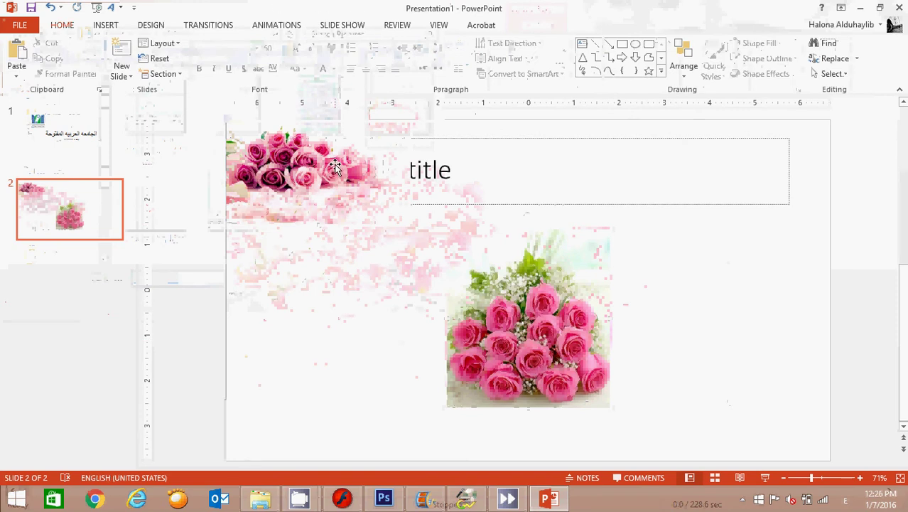
{"action": "left_click_drag", "start_coordinate": [340, 161], "coordinate": [381, 332]}
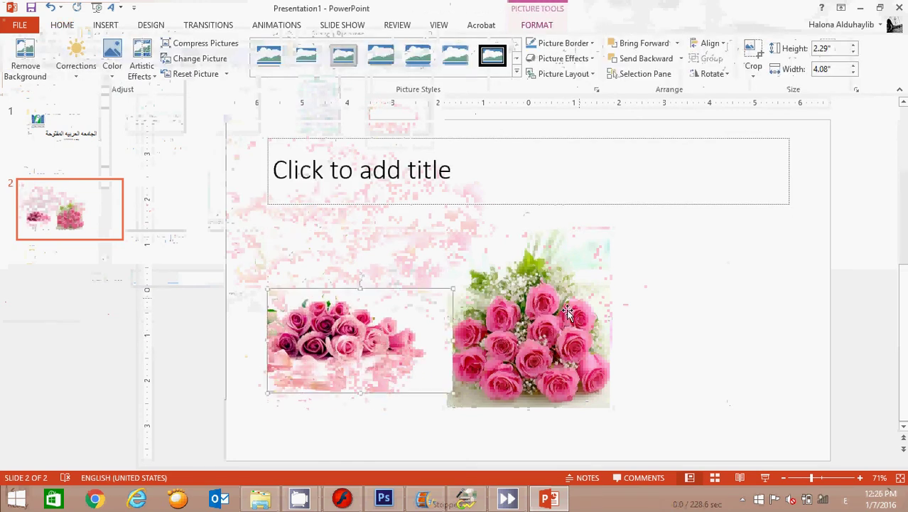
{"action": "mouse_move", "coordinate": [576, 313]}
{"action": "left_mouse_down"}
{"action": "mouse_move", "coordinate": [688, 293]}
{"action": "mouse_move", "coordinate": [696, 283]}
{"action": "left_mouse_up"}
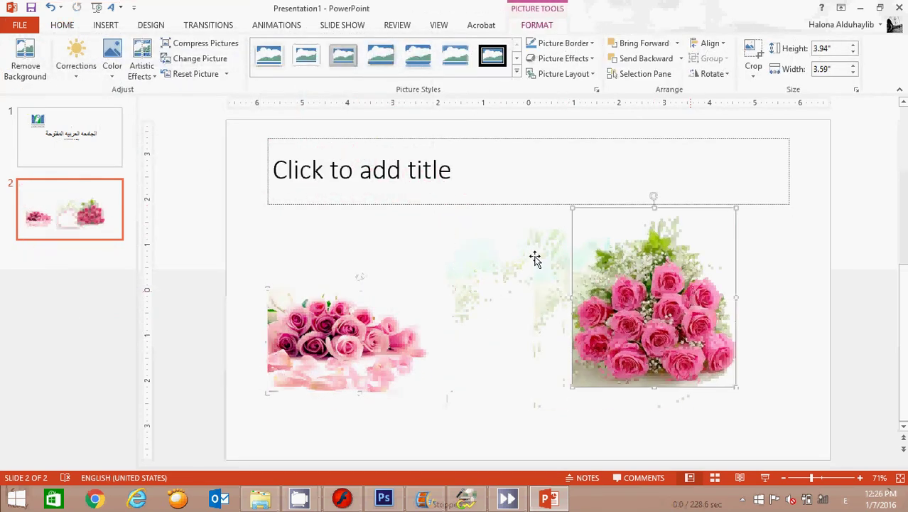
{"action": "left_click", "coordinate": [106, 27]}
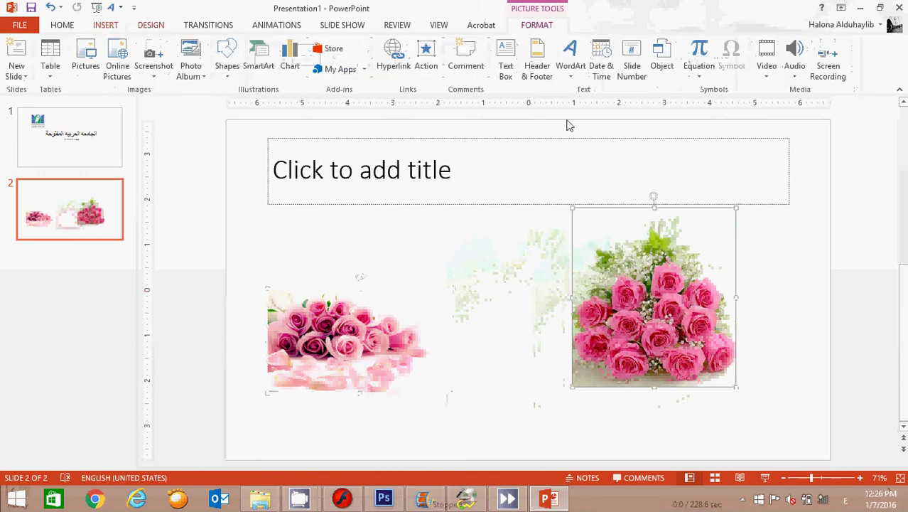
Add the Arabic caption 'ورد ١' in a text box just below the bouquet.
{"action": "left_click", "coordinate": [506, 60]}
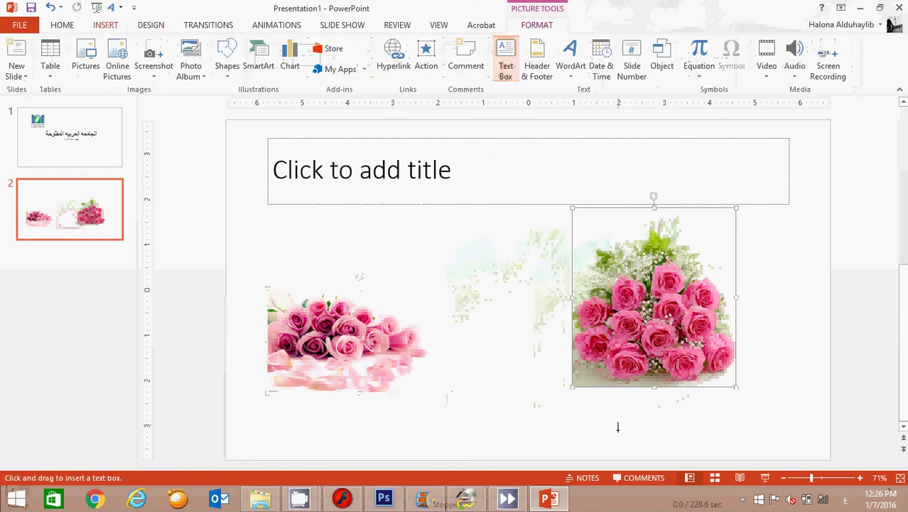
{"action": "left_click_drag", "start_coordinate": [609, 398], "coordinate": [708, 409]}
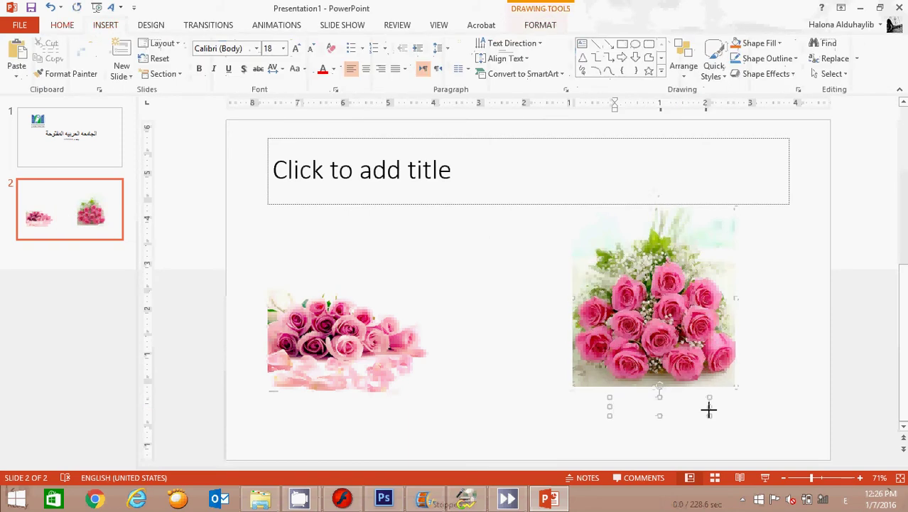
{"action": "key", "text": "alt+shift"}
{"action": "type", "text": "ورد ١"}
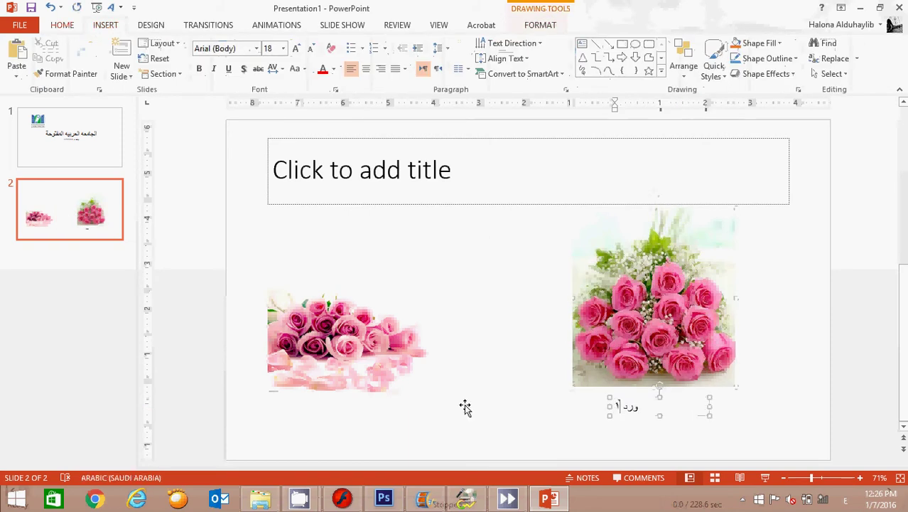
Add the Arabic caption 'ورد ٢' in a text box below the left rose picture.
{"action": "left_click", "coordinate": [351, 381]}
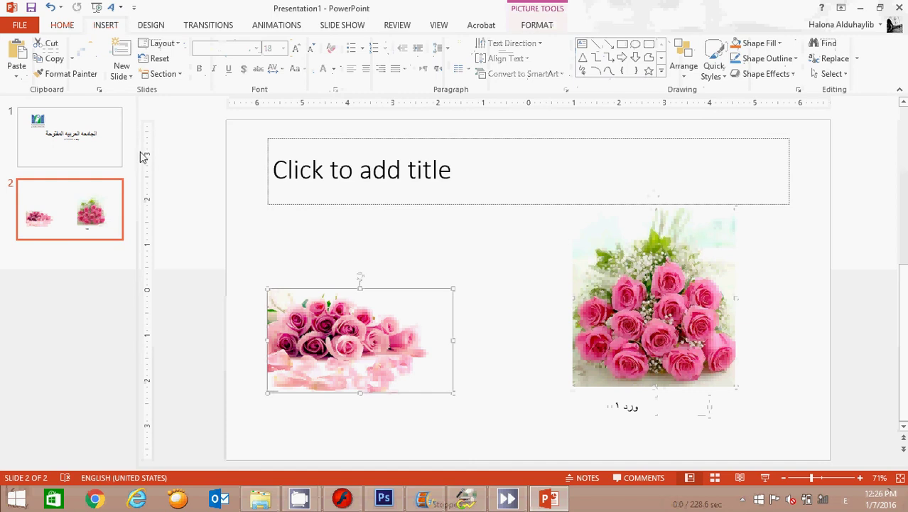
{"action": "right_click", "coordinate": [103, 30]}
{"action": "left_click", "coordinate": [105, 26]}
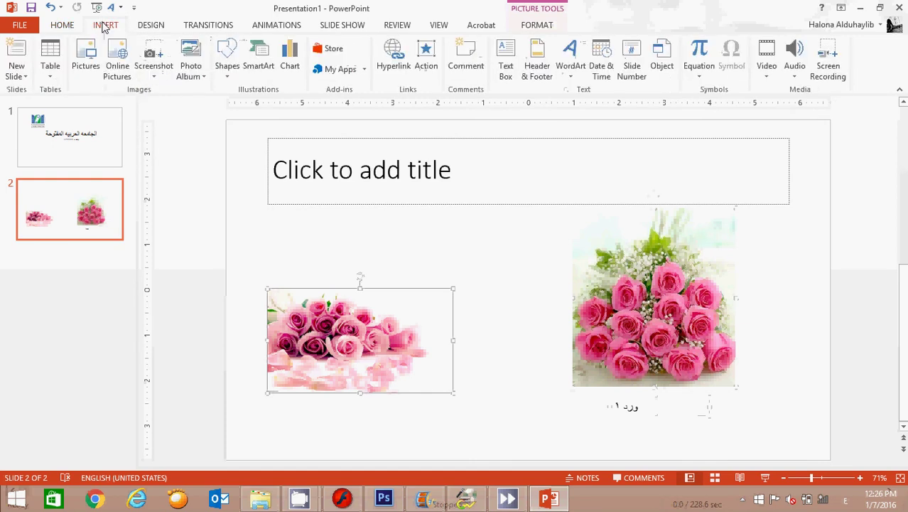
{"action": "left_click", "coordinate": [506, 57]}
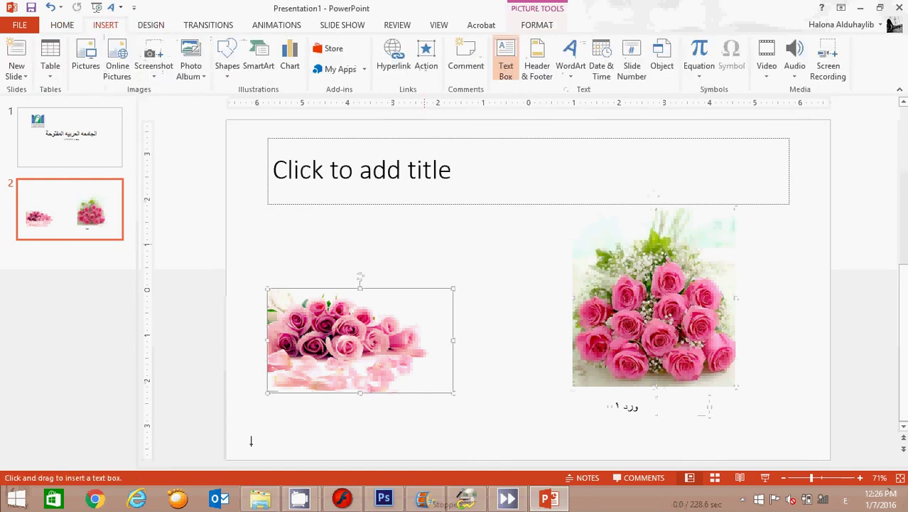
{"action": "left_click_drag", "start_coordinate": [286, 406], "coordinate": [415, 431]}
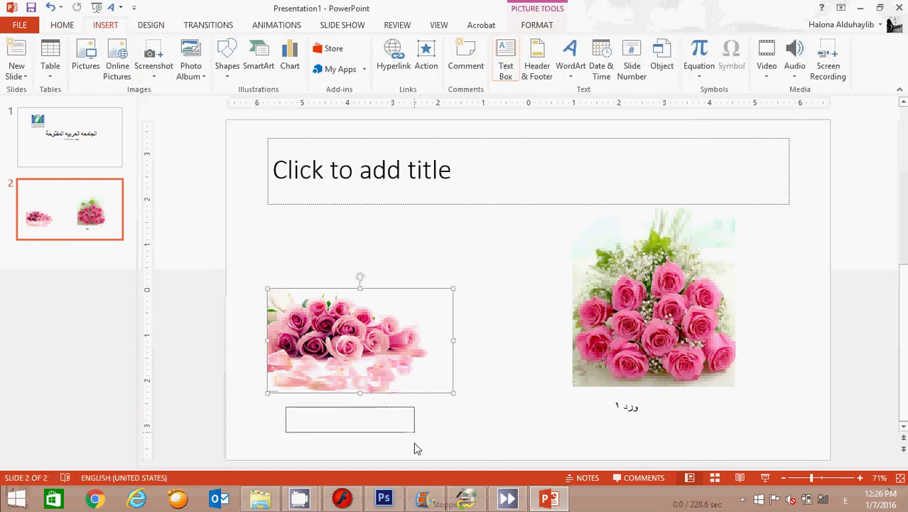
{"action": "key", "text": "alt+shift"}
{"action": "type", "text": "ورد"}
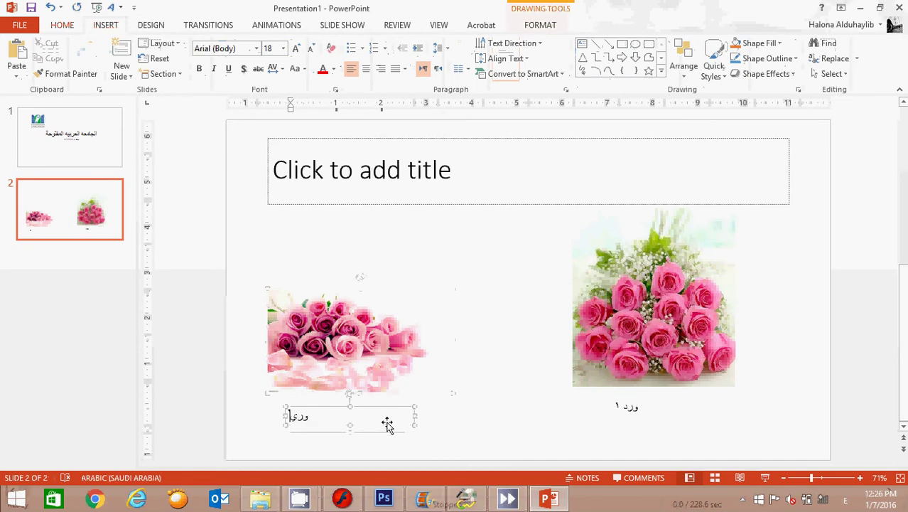
{"action": "type", "text": " ٢"}
{"action": "left_click", "coordinate": [478, 299]}
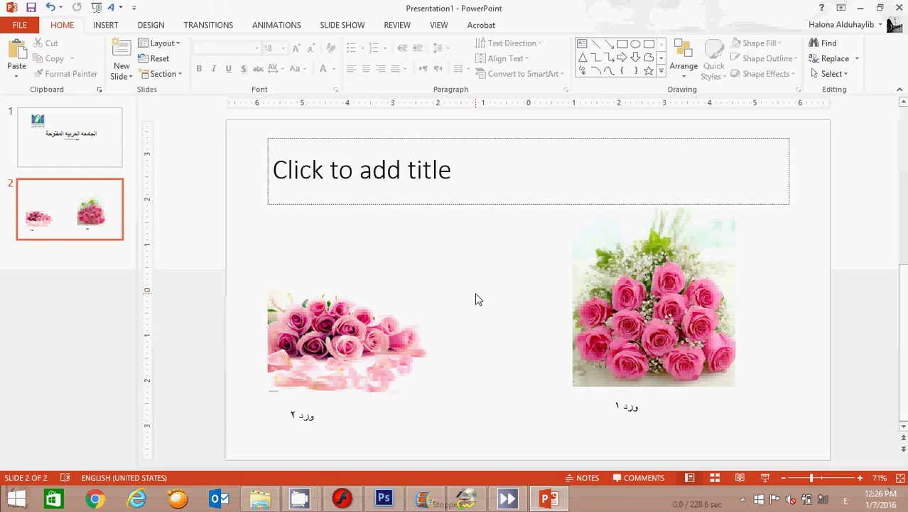
Give the left rose picture a Fly In animation and the bouquet a Float In animation.
{"action": "left_click", "coordinate": [367, 316]}
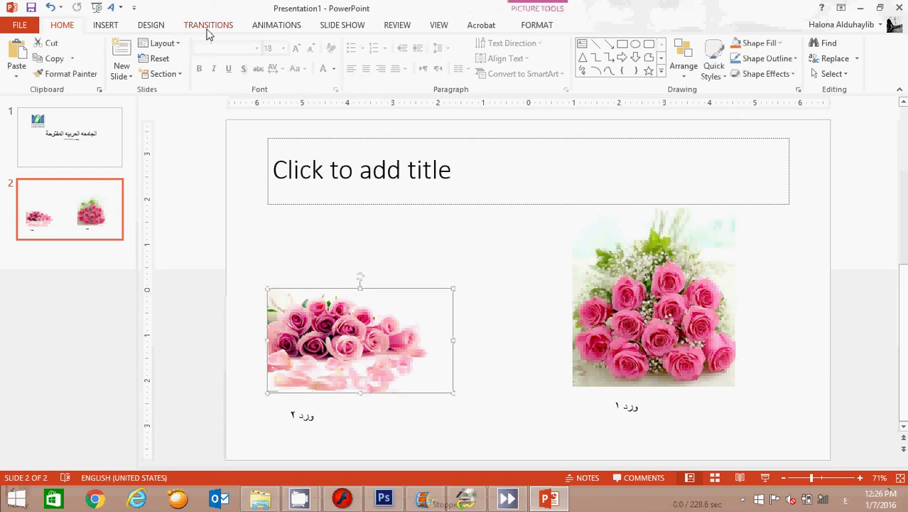
{"action": "left_click", "coordinate": [277, 32]}
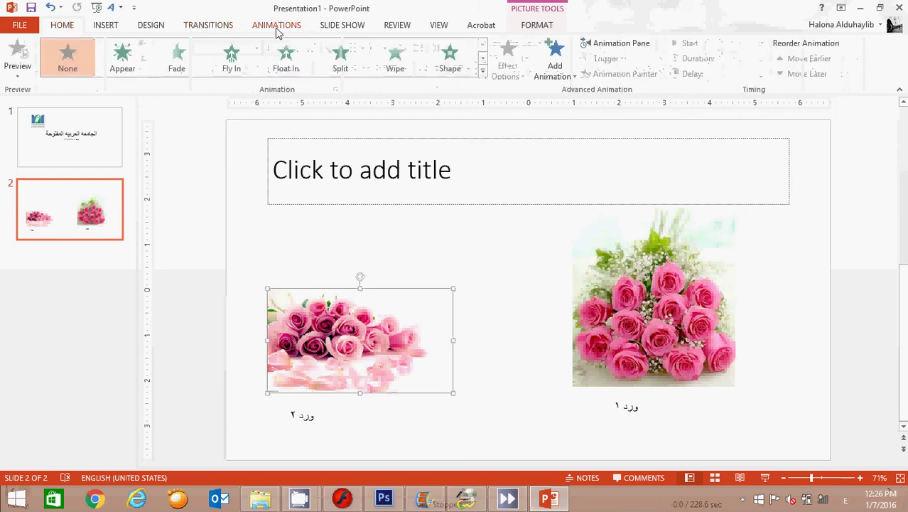
{"action": "left_click", "coordinate": [231, 64]}
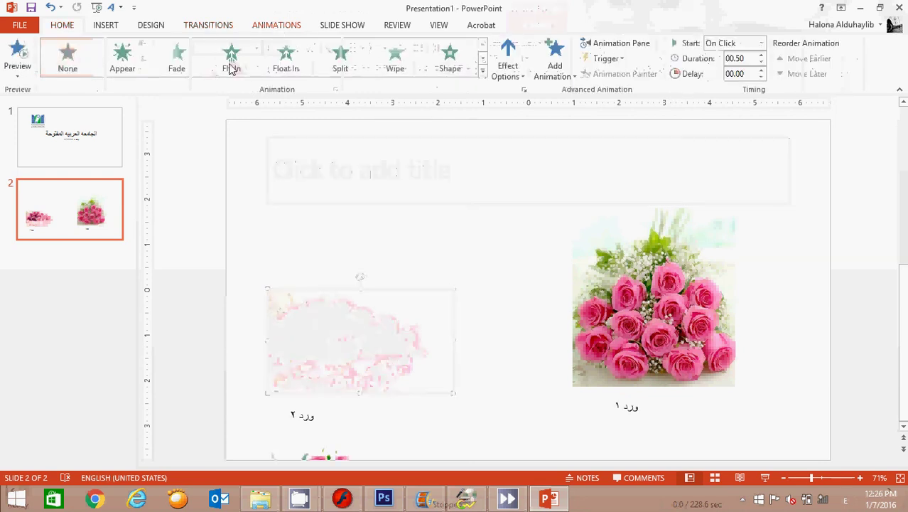
{"action": "left_click", "coordinate": [662, 301]}
{"action": "left_click", "coordinate": [279, 62]}
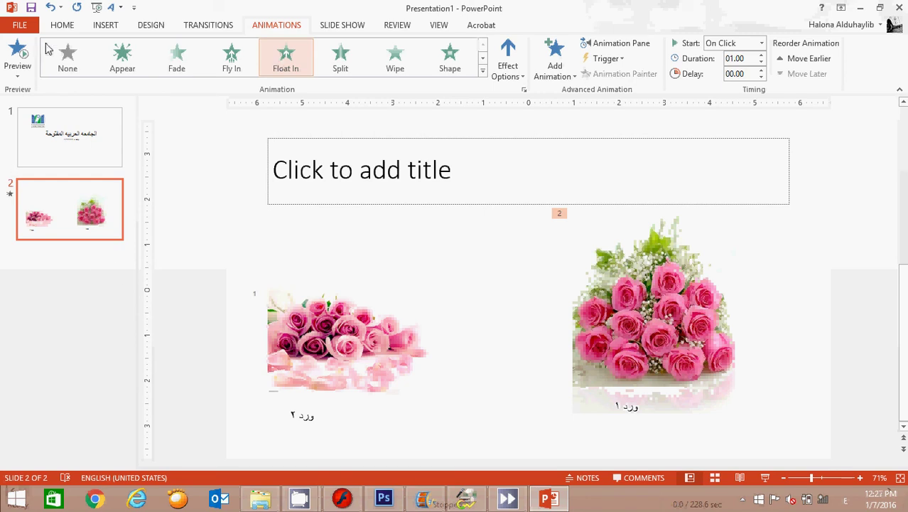
{"action": "left_click", "coordinate": [63, 27]}
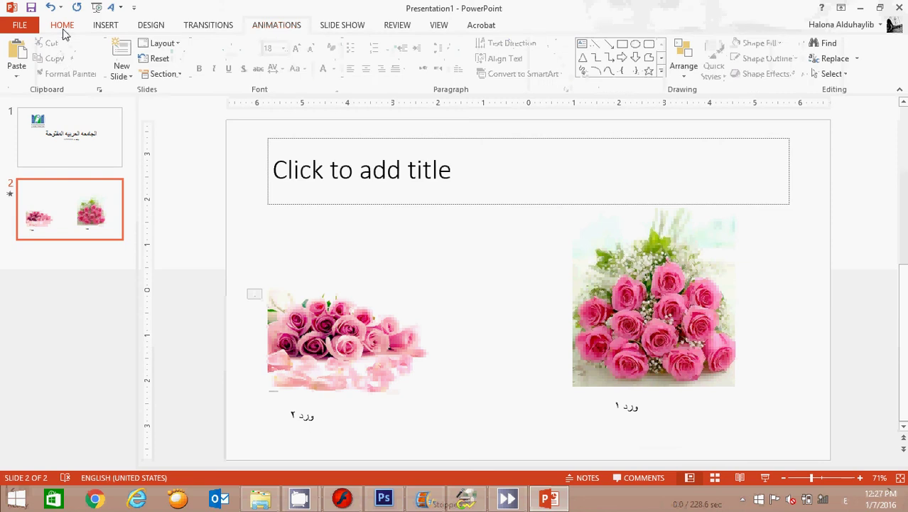
{"action": "left_click", "coordinate": [125, 51]}
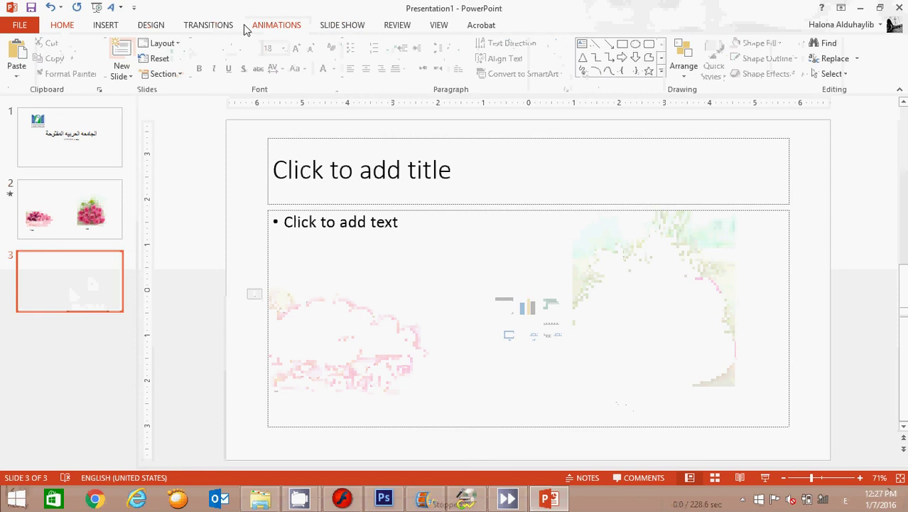
{"action": "left_click", "coordinate": [113, 27]}
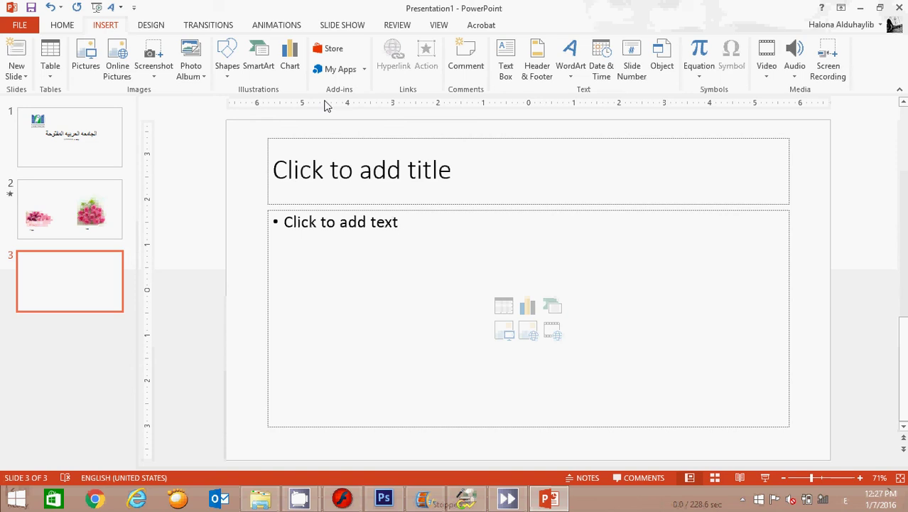
{"action": "left_click", "coordinate": [766, 57]}
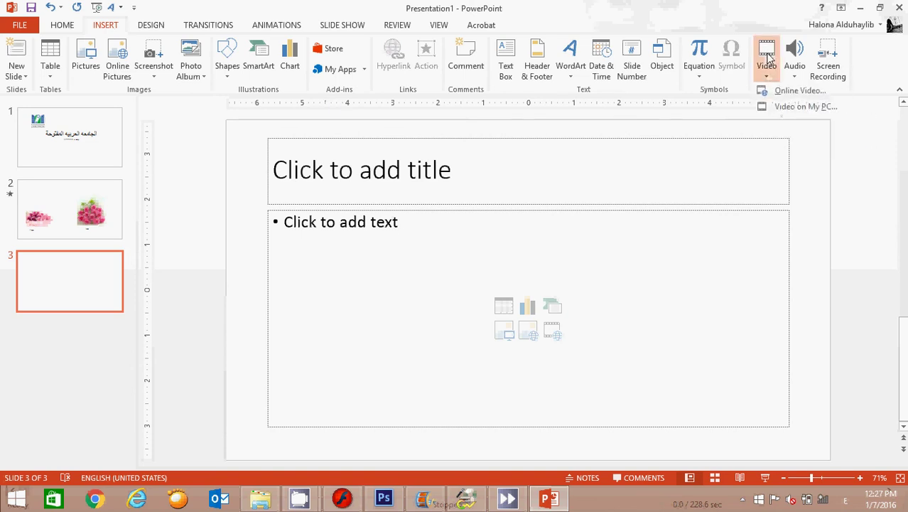
{"action": "left_click", "coordinate": [804, 111]}
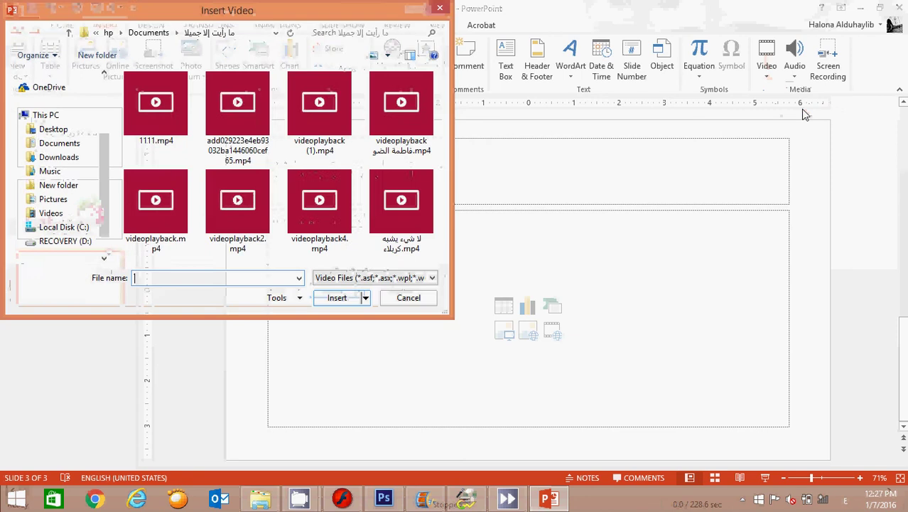
{"action": "left_click", "coordinate": [70, 145]}
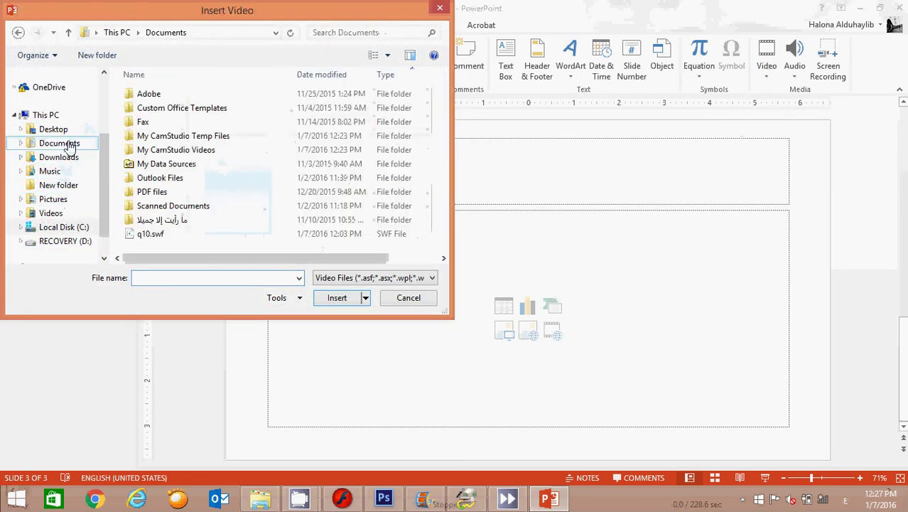
{"action": "double_click", "coordinate": [179, 152]}
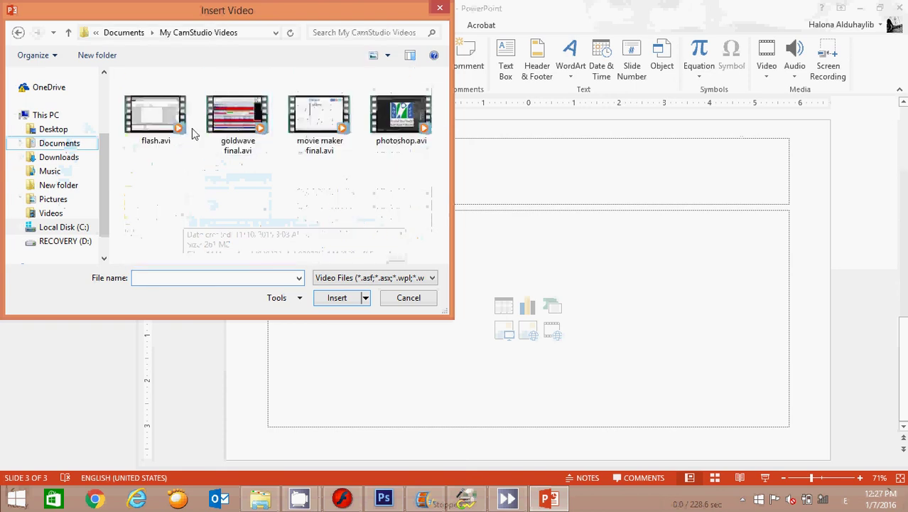
{"action": "left_click", "coordinate": [227, 139]}
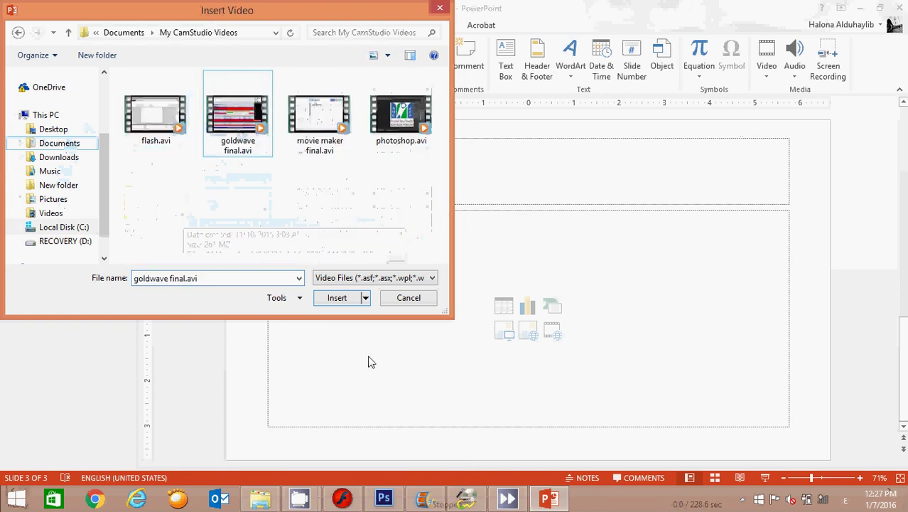
{"action": "left_click", "coordinate": [339, 297]}
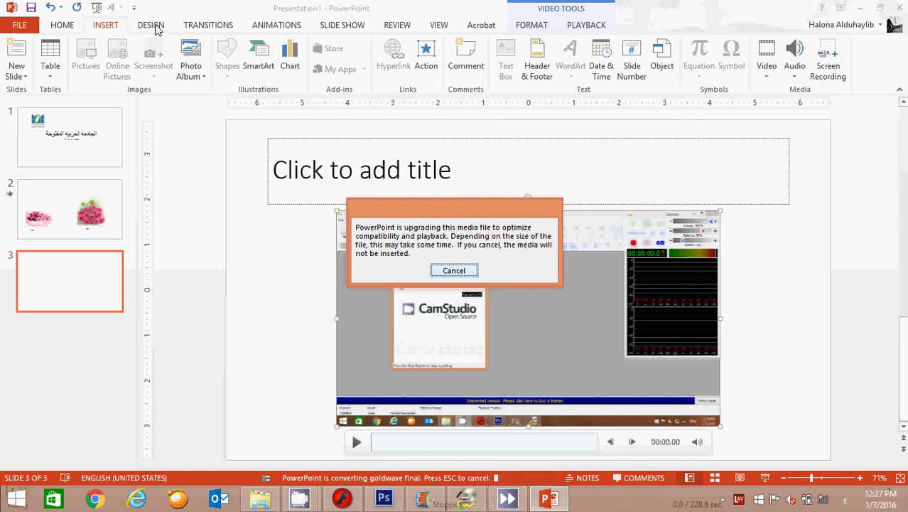
{"action": "left_click", "coordinate": [449, 273]}
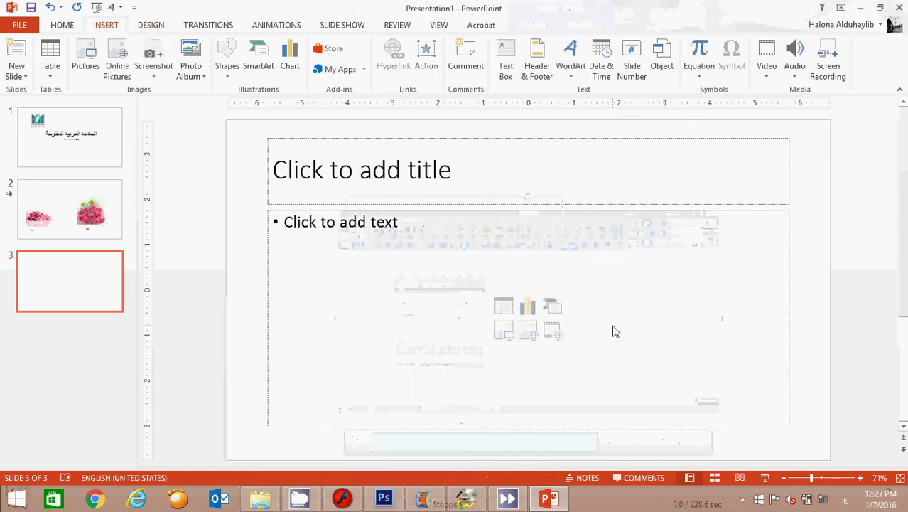
Insert the video 'goldwave final.avi' from My CamStudio Videos onto slide 3.
{"action": "left_click", "coordinate": [552, 331]}
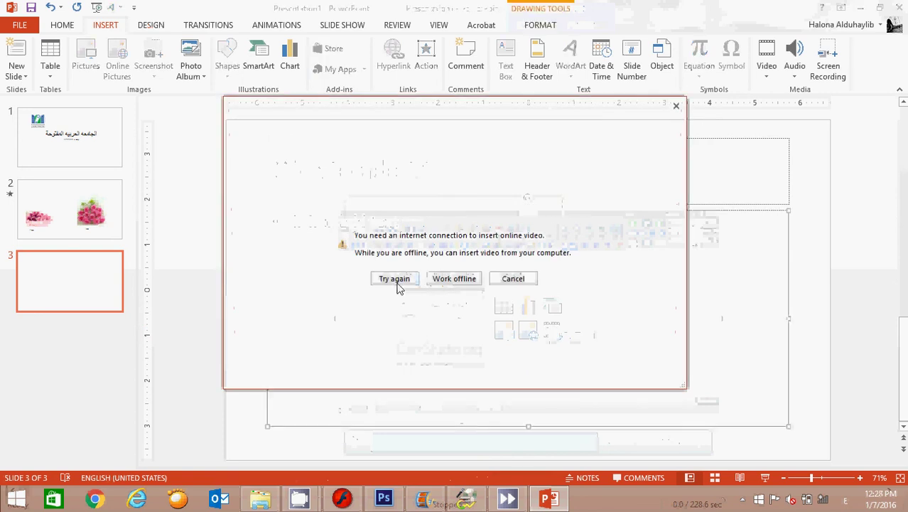
{"action": "left_click", "coordinate": [441, 281]}
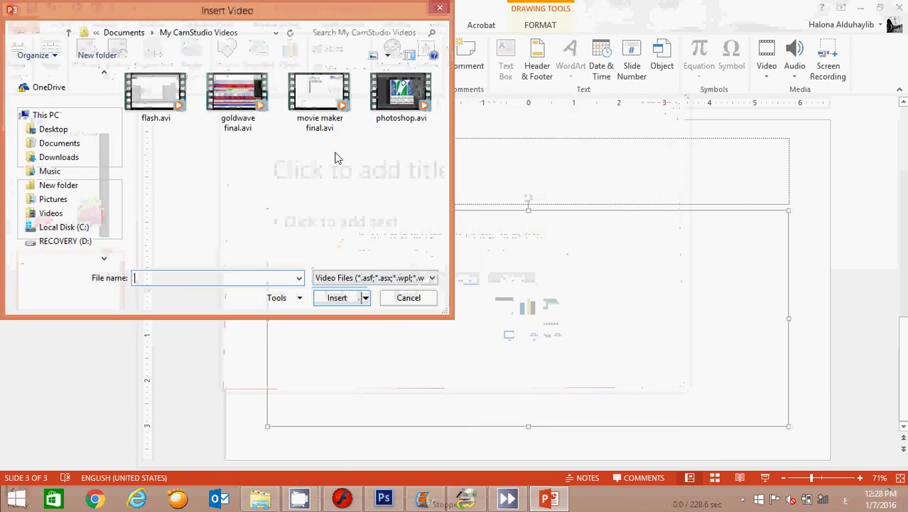
{"action": "left_click", "coordinate": [148, 105]}
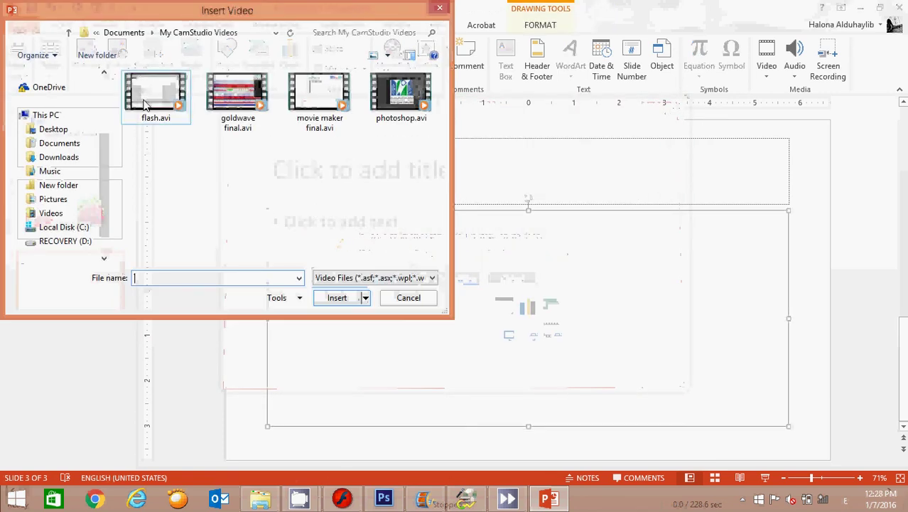
{"action": "left_click", "coordinate": [233, 117]}
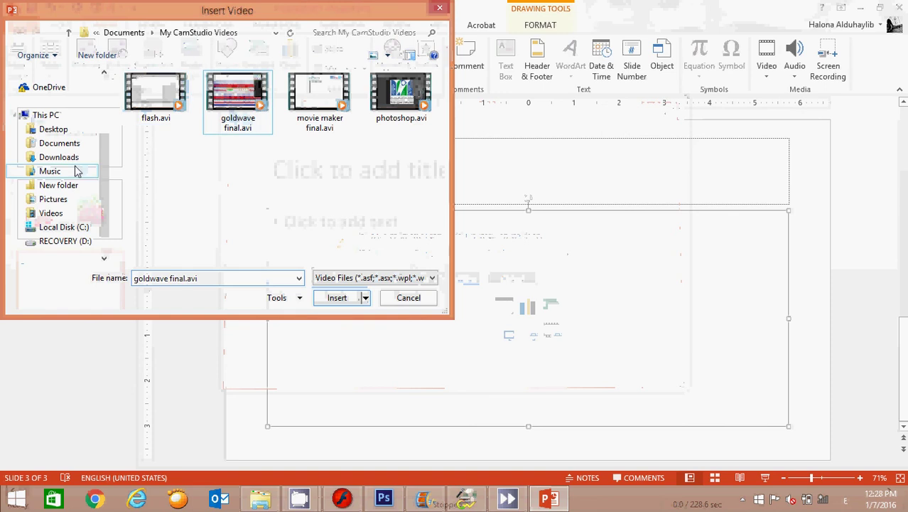
{"action": "left_click", "coordinate": [334, 297]}
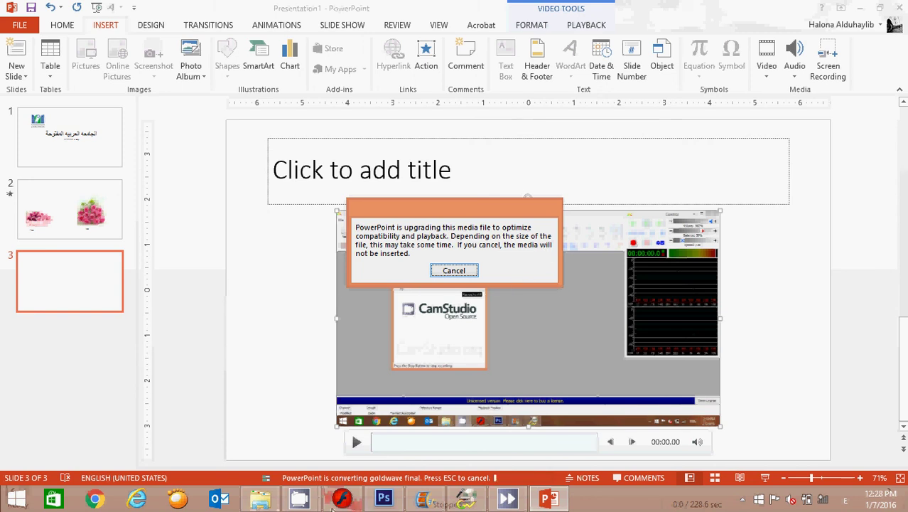
{"action": "left_click", "coordinate": [298, 500]}
{"action": "left_click", "coordinate": [231, 428]}
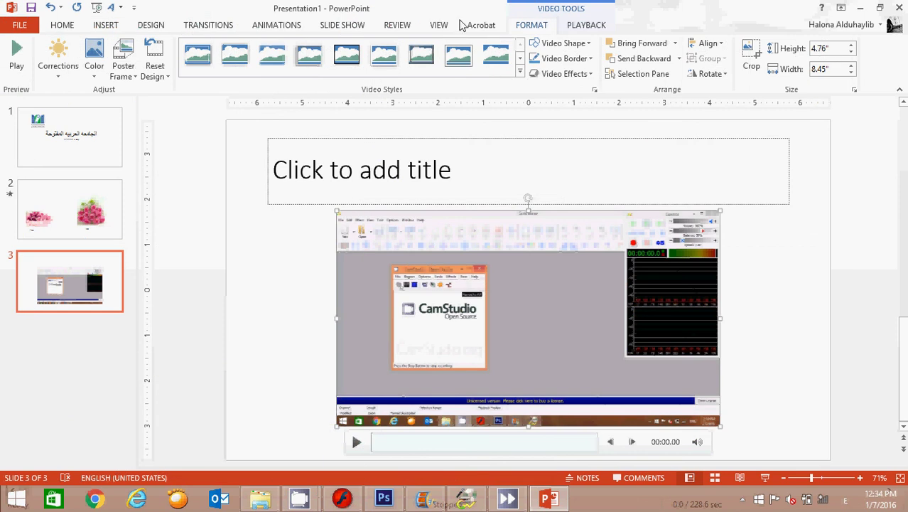
Fill slide 3's background with solid yellow, then add a new slide 4.
{"action": "left_click", "coordinate": [157, 26]}
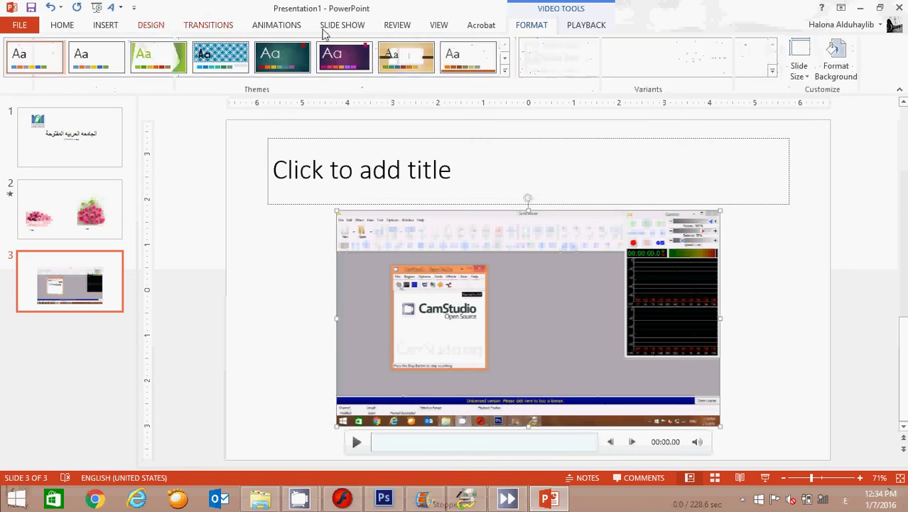
{"action": "left_click", "coordinate": [838, 71]}
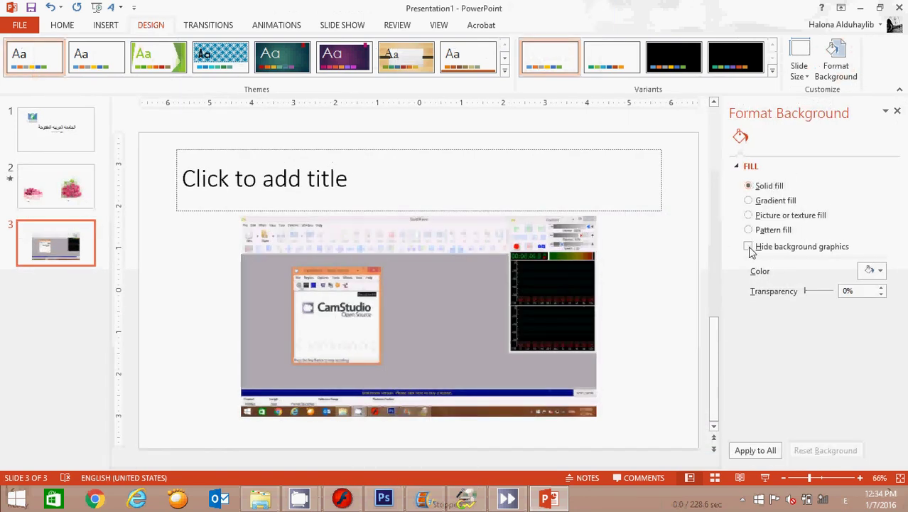
{"action": "left_click", "coordinate": [880, 272]}
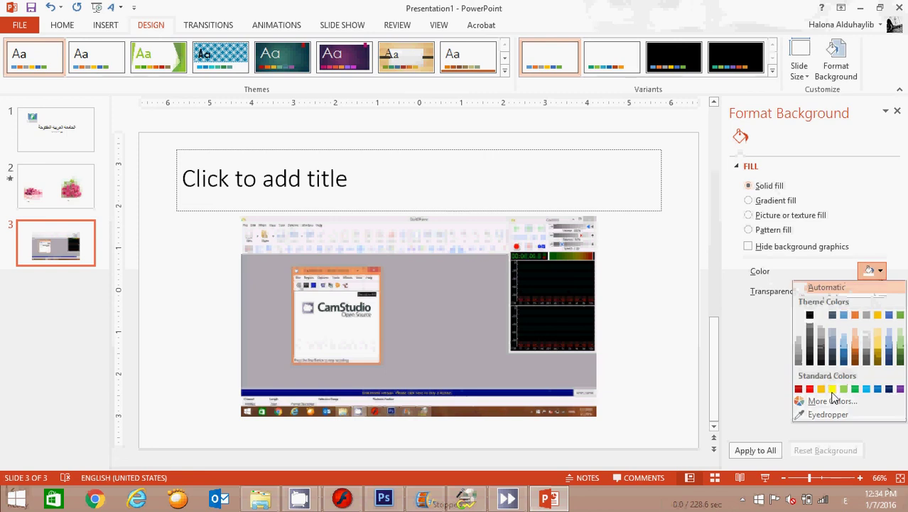
{"action": "left_click", "coordinate": [767, 455]}
{"action": "left_click", "coordinate": [768, 455]}
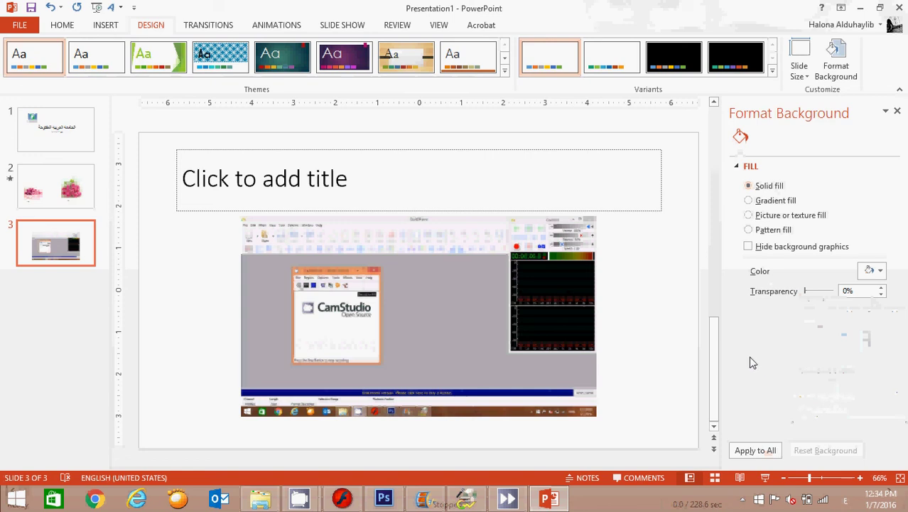
{"action": "left_click", "coordinate": [881, 272]}
{"action": "left_click", "coordinate": [836, 391]}
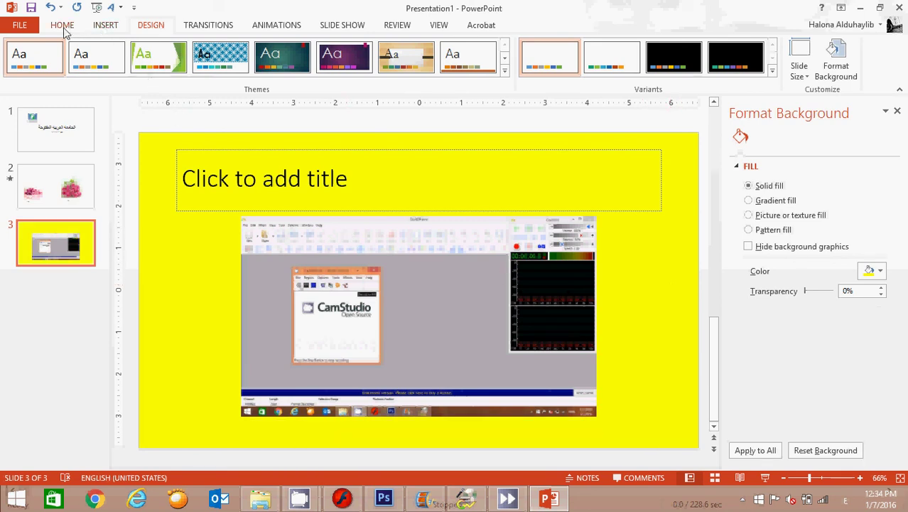
{"action": "left_click", "coordinate": [64, 30]}
{"action": "left_click", "coordinate": [120, 52]}
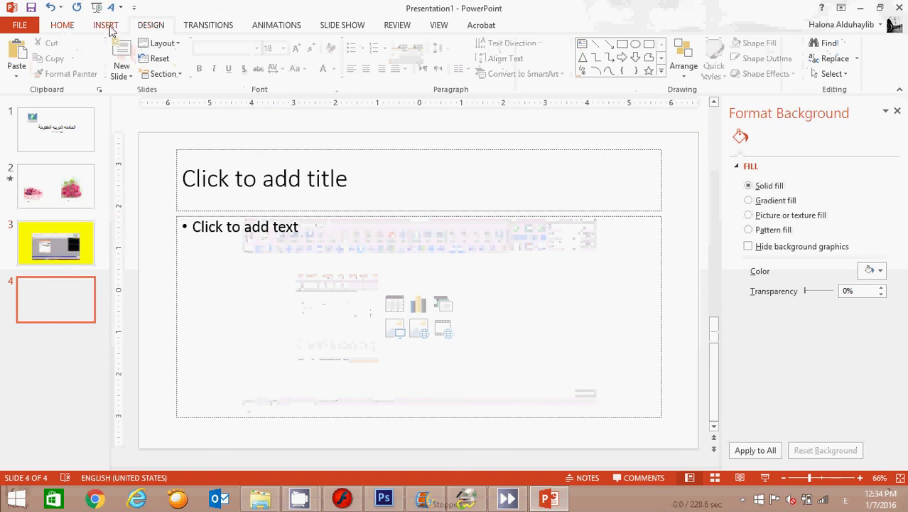
Insert the q1.wav audio clip from the computer onto slide 4.
{"action": "left_click", "coordinate": [107, 27]}
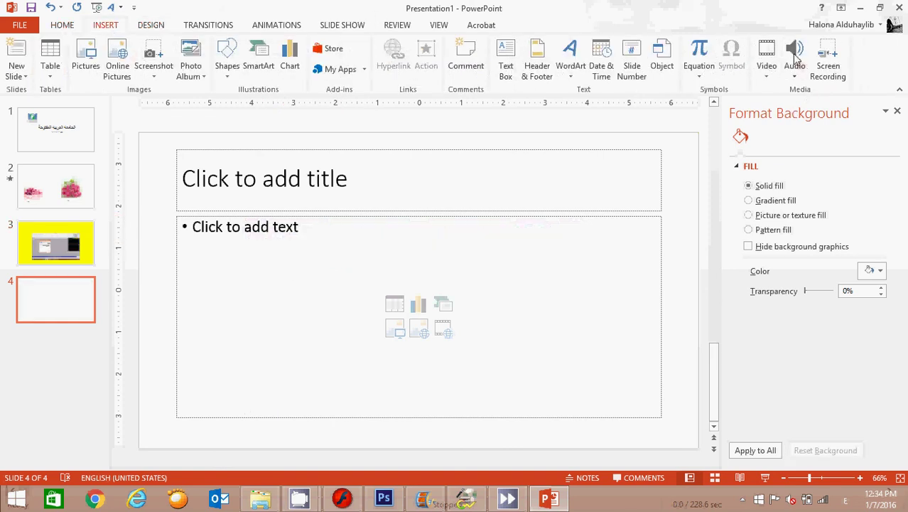
{"action": "left_click", "coordinate": [795, 58]}
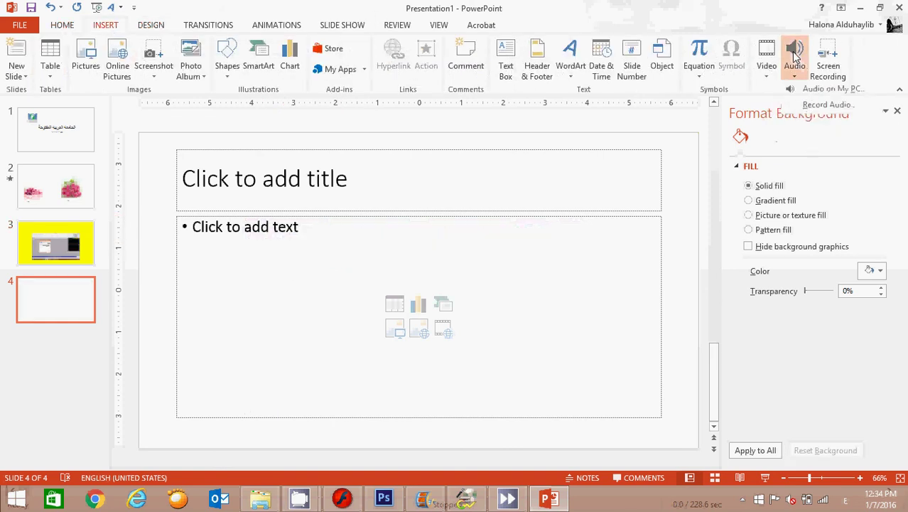
{"action": "left_click", "coordinate": [826, 92]}
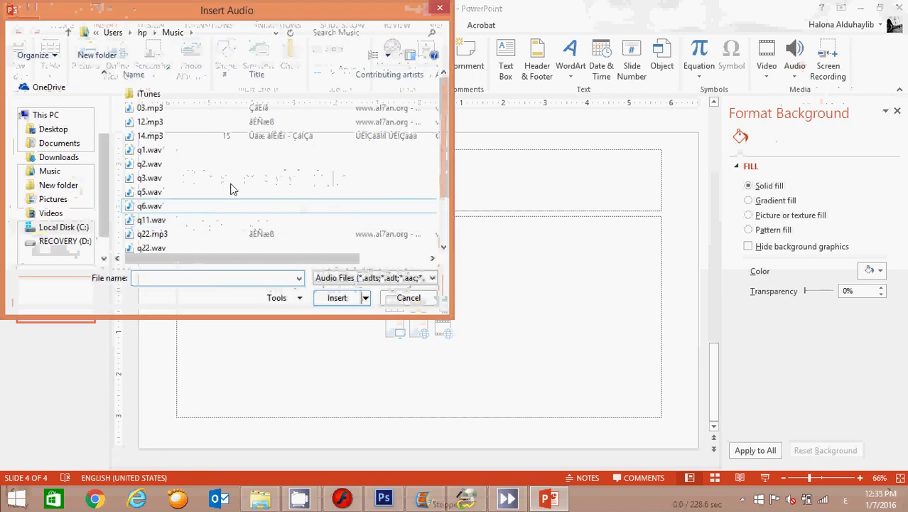
{"action": "left_click", "coordinate": [199, 157]}
{"action": "left_click", "coordinate": [337, 298]}
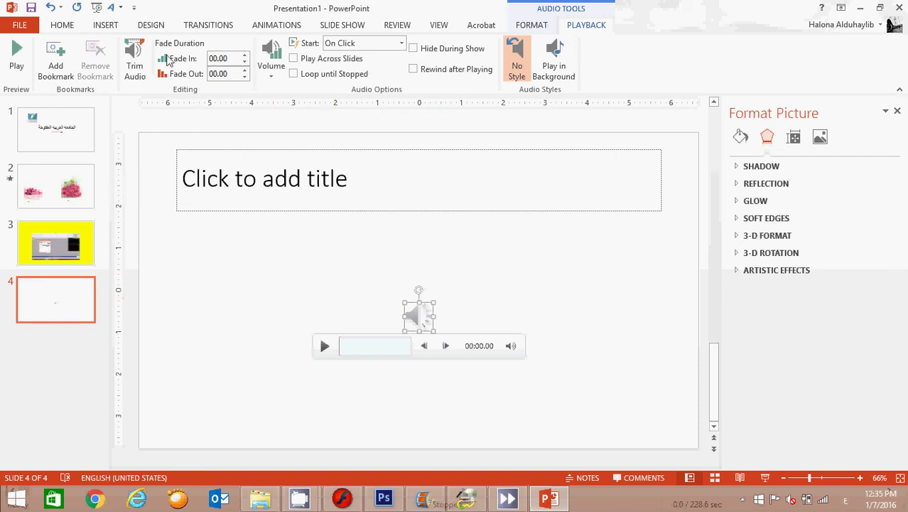
Fill slide 4's background with a solid light green colour.
{"action": "left_click", "coordinate": [150, 26]}
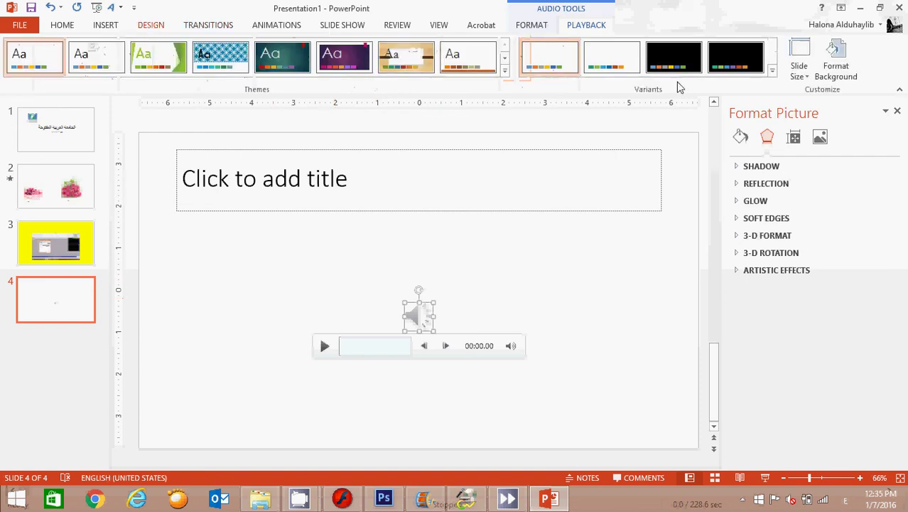
{"action": "left_click", "coordinate": [831, 71]}
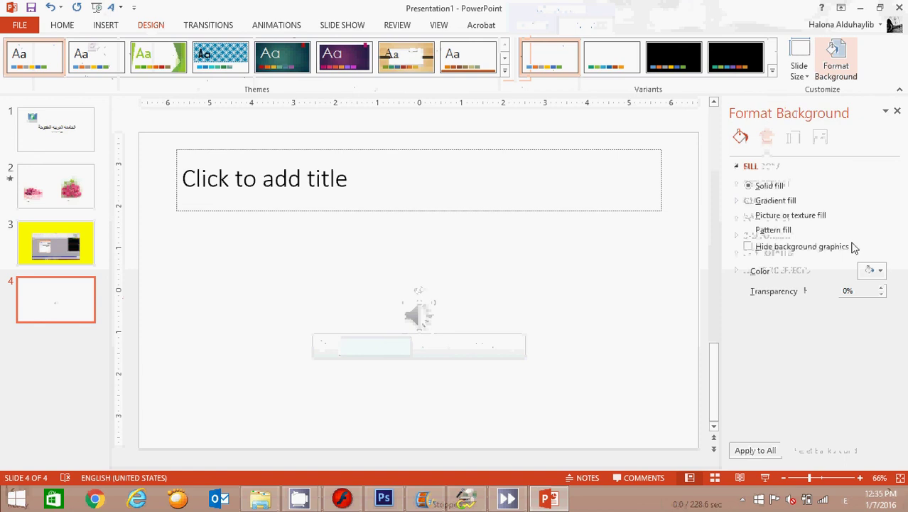
{"action": "left_click", "coordinate": [880, 271]}
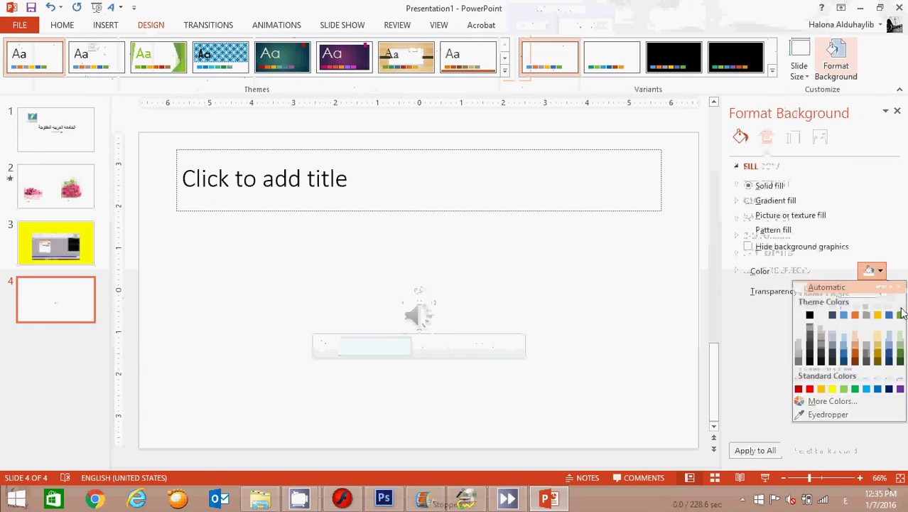
{"action": "left_click", "coordinate": [899, 349]}
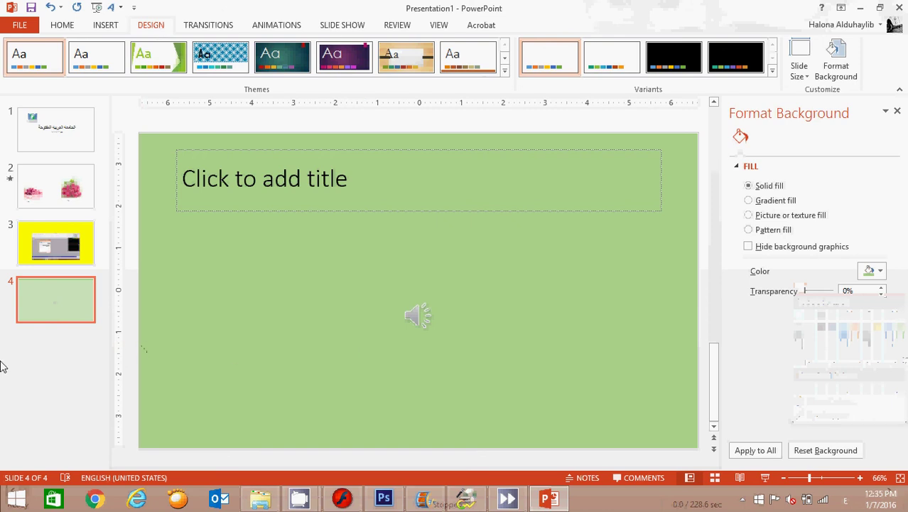
{"action": "left_click", "coordinate": [68, 26]}
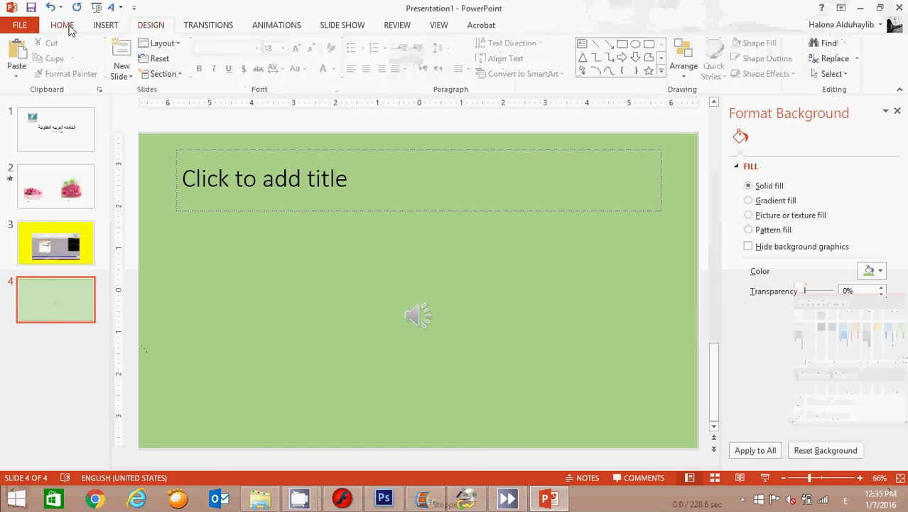
Add a blank slide 5 with orange WordArt reading 'النهايه', then return to slide 1.
{"action": "left_click", "coordinate": [123, 57]}
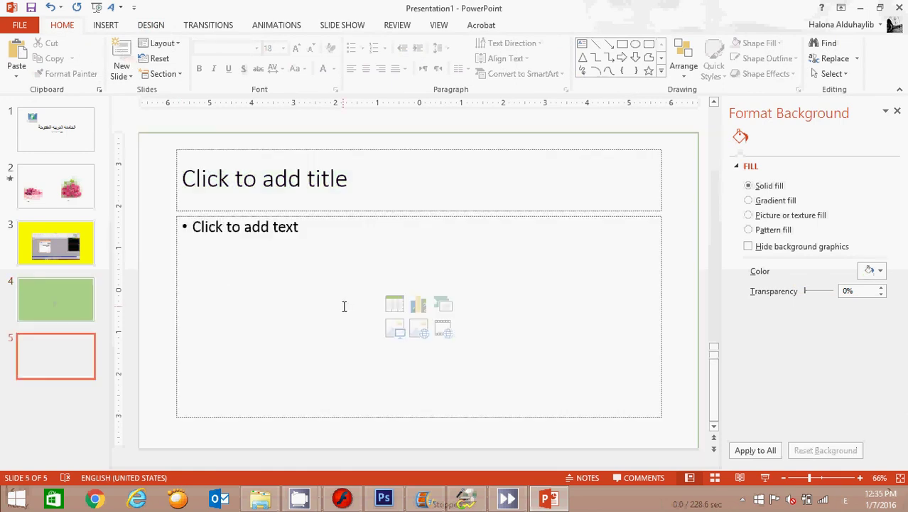
{"action": "left_click", "coordinate": [110, 26]}
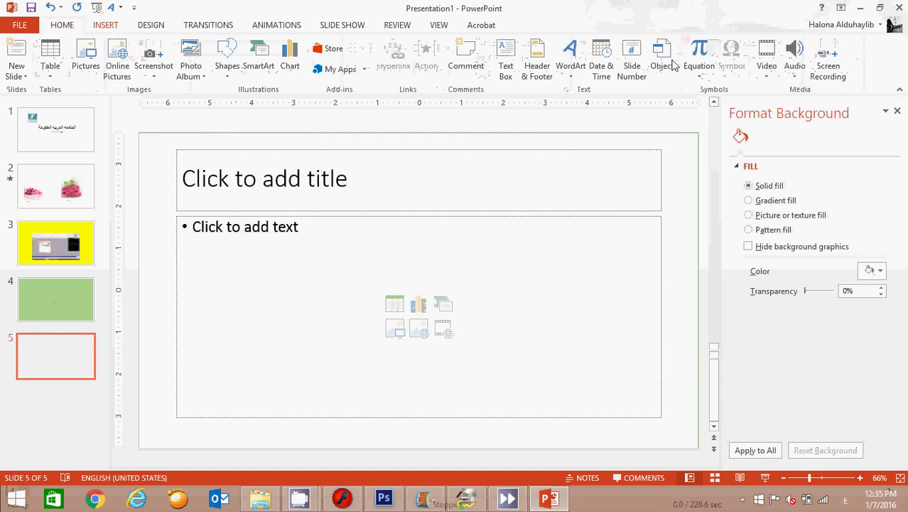
{"action": "left_click", "coordinate": [570, 57]}
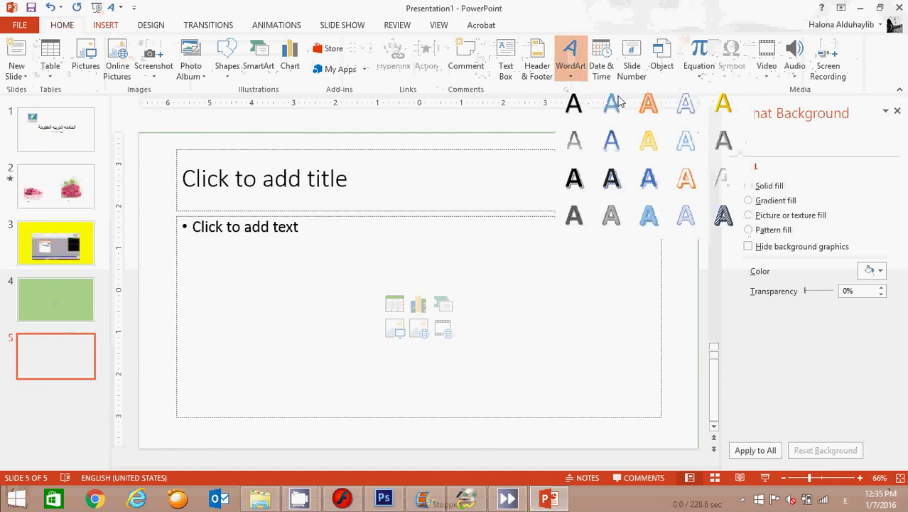
{"action": "left_click", "coordinate": [655, 115]}
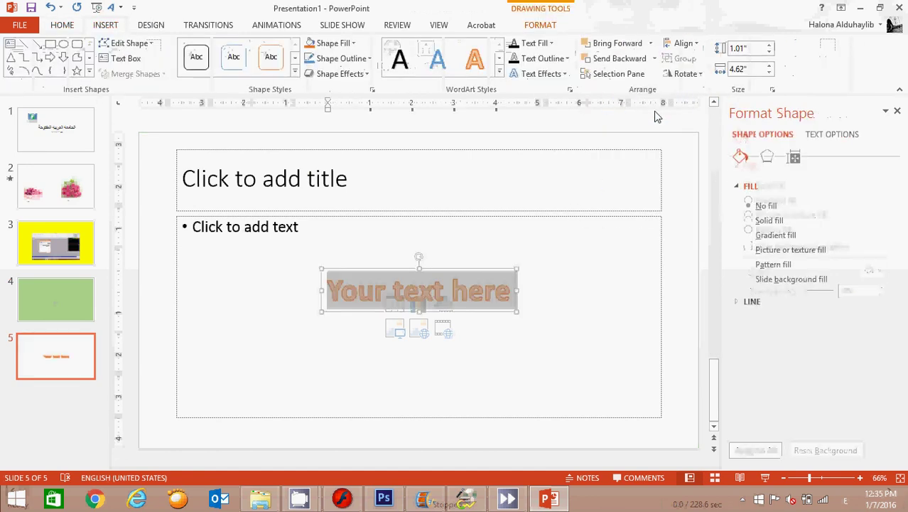
{"action": "key", "text": "alt+shift"}
{"action": "type", "text": "النها"}
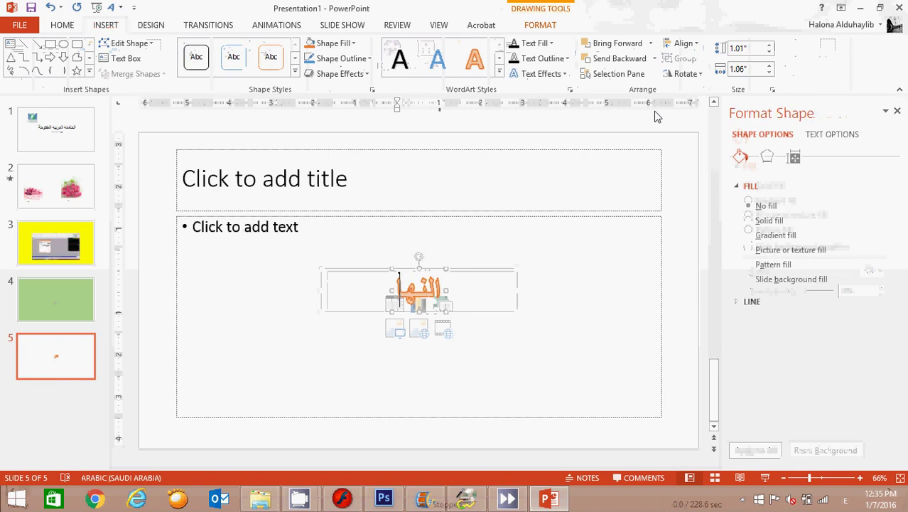
{"action": "type", "text": "يه"}
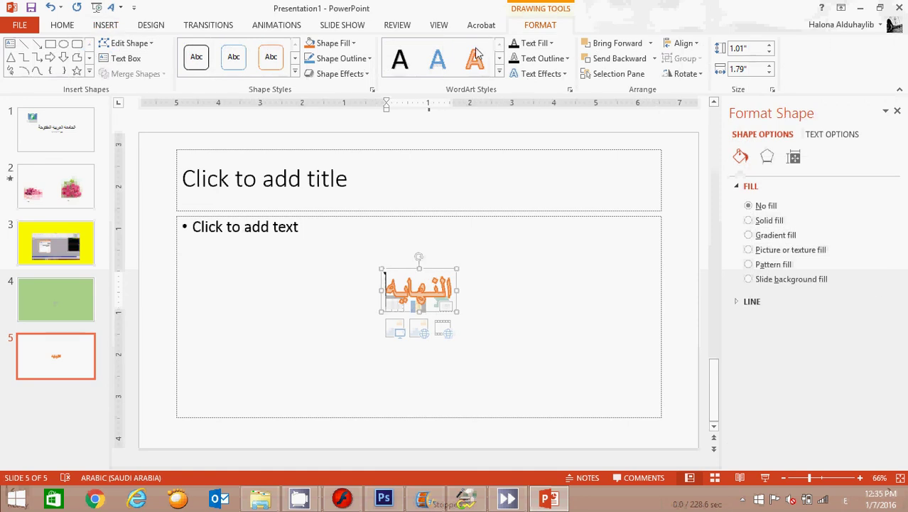
{"action": "left_click", "coordinate": [77, 140]}
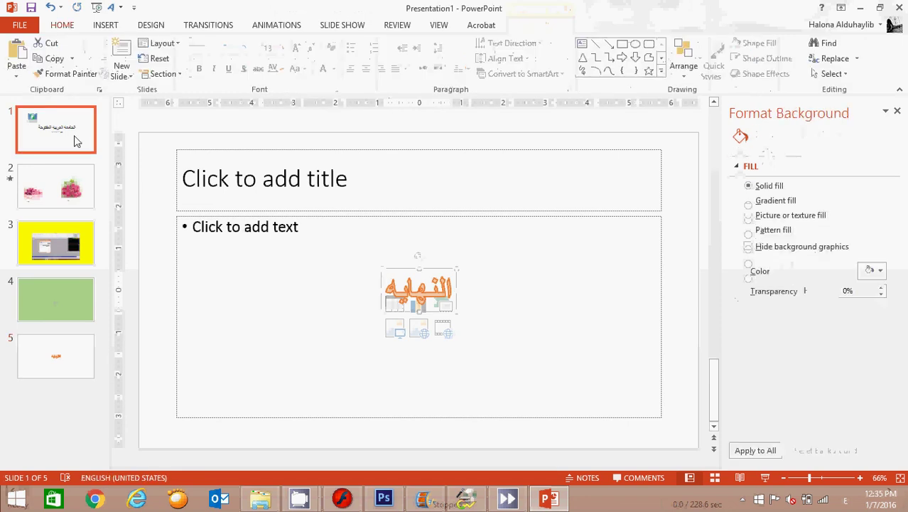
Draw a blue oval at the lower left of slide 1 and label it 'التالي'.
{"action": "left_click", "coordinate": [106, 26]}
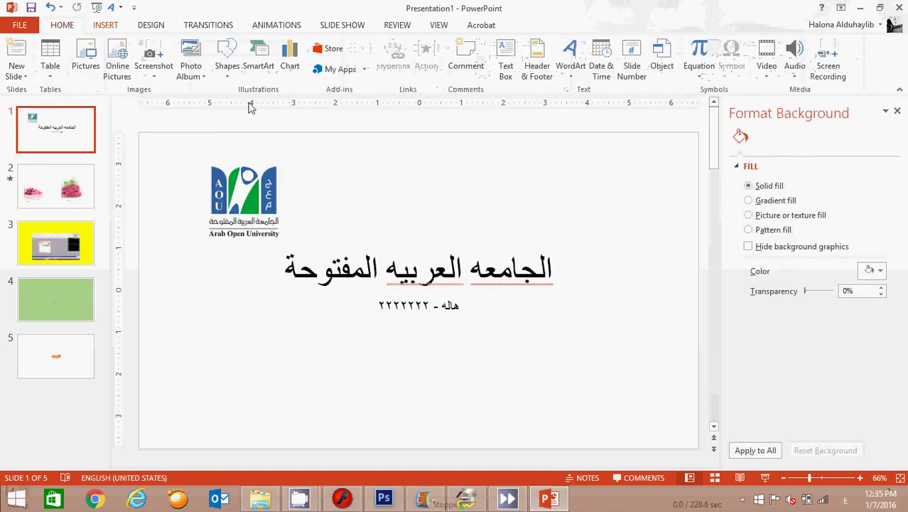
{"action": "left_click", "coordinate": [231, 75]}
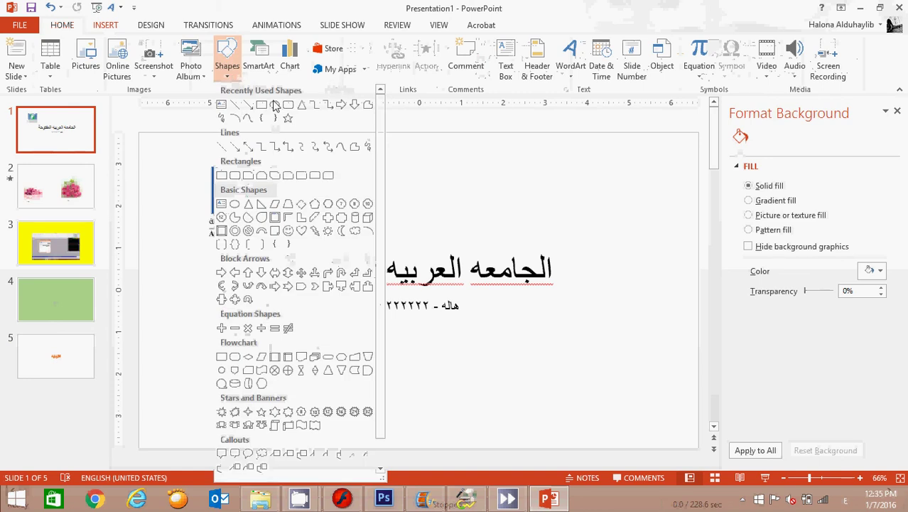
{"action": "left_click", "coordinate": [275, 105]}
{"action": "left_click_drag", "start_coordinate": [192, 354], "coordinate": [317, 395]}
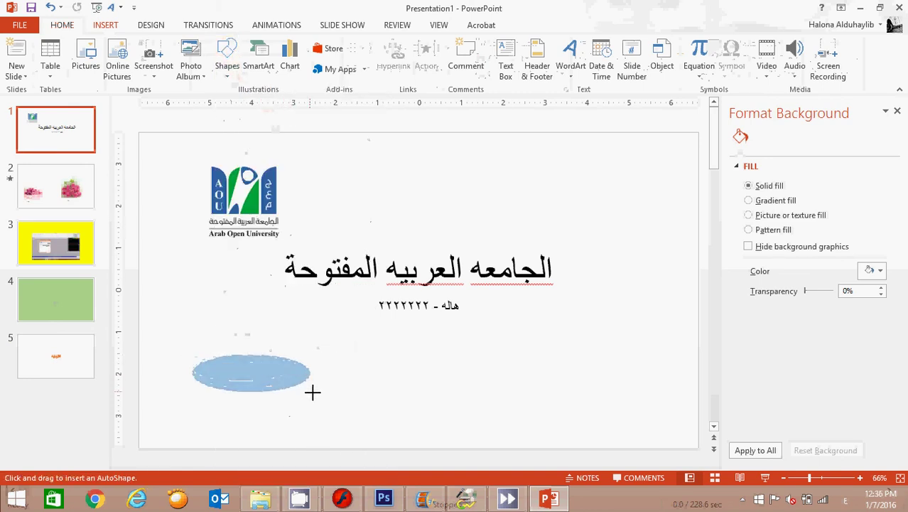
{"action": "right_click", "coordinate": [267, 371]}
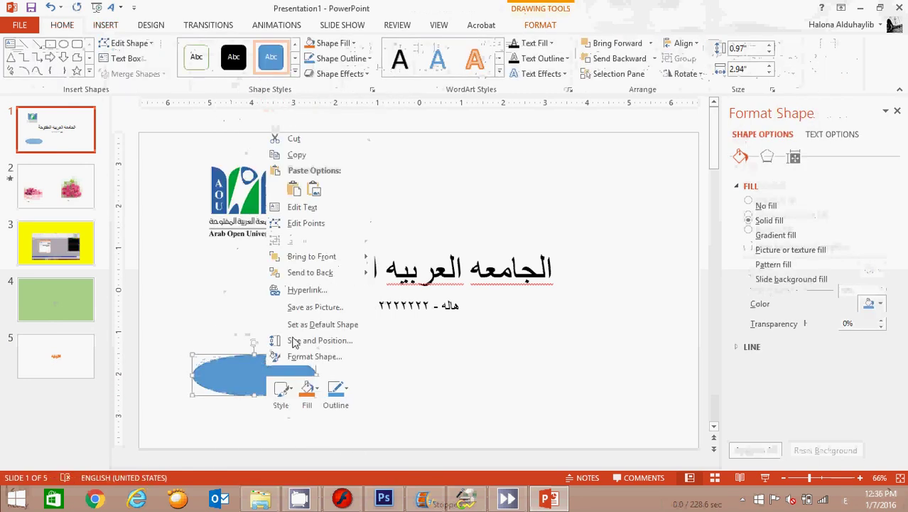
{"action": "left_click", "coordinate": [322, 212]}
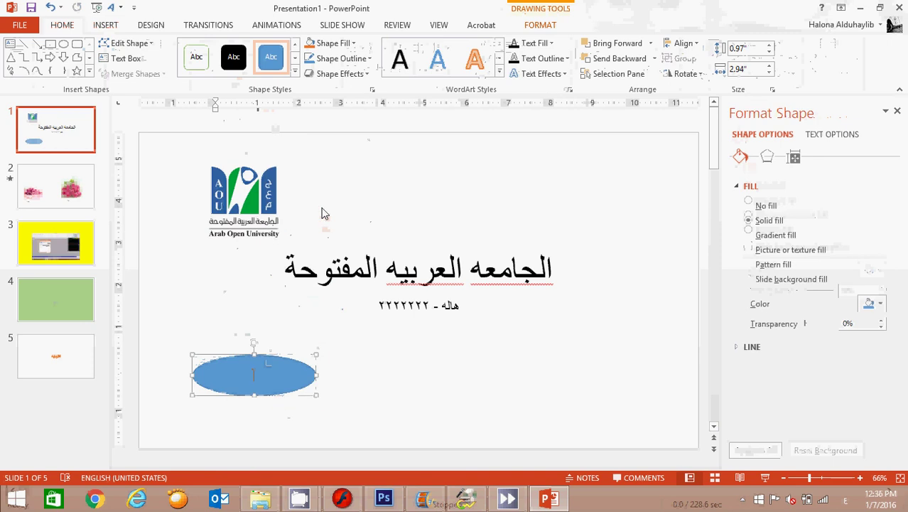
{"action": "type", "text": "التالي"}
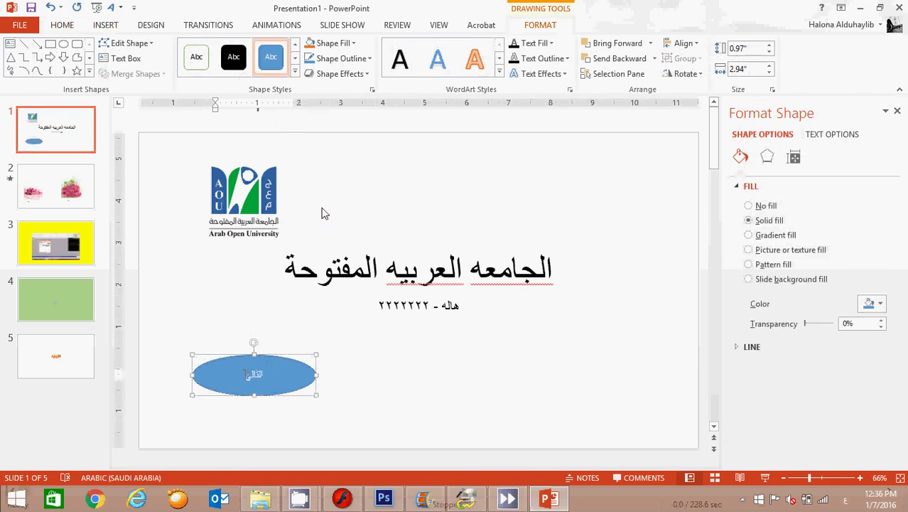
{"action": "left_click", "coordinate": [372, 368]}
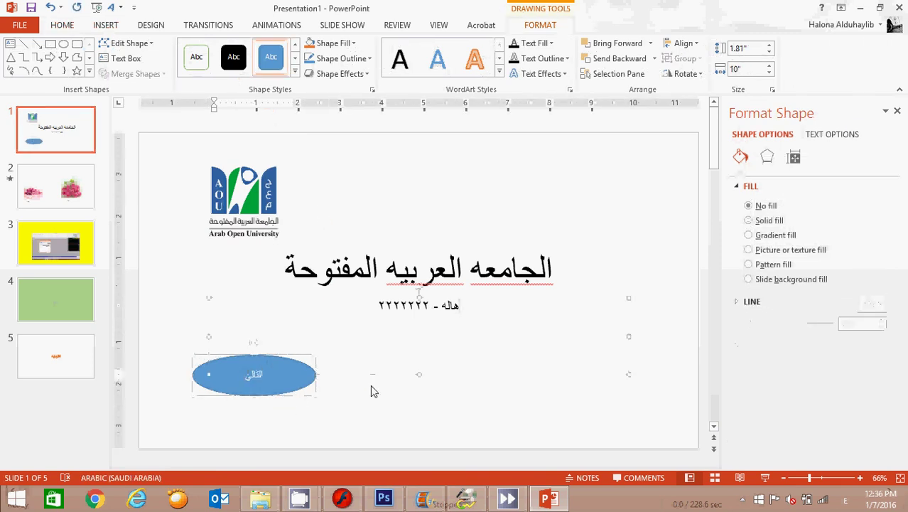
Give the 'التالي' oval a click action that hyperlinks to Next Slide.
{"action": "left_click", "coordinate": [370, 385]}
{"action": "left_click", "coordinate": [311, 391]}
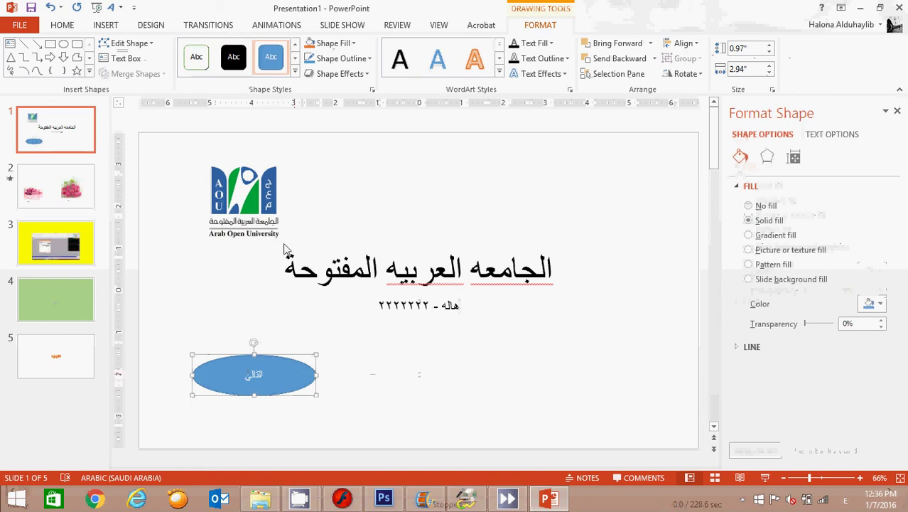
{"action": "left_click", "coordinate": [108, 27]}
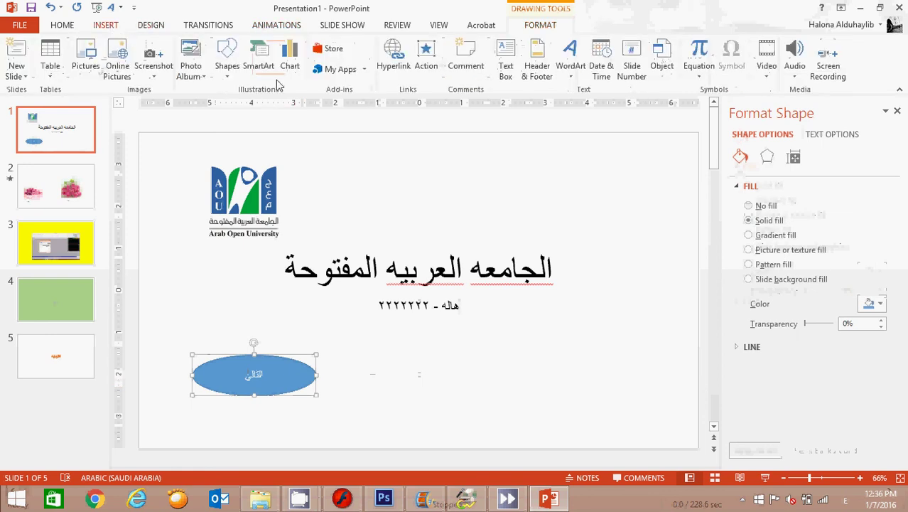
{"action": "left_click", "coordinate": [427, 54]}
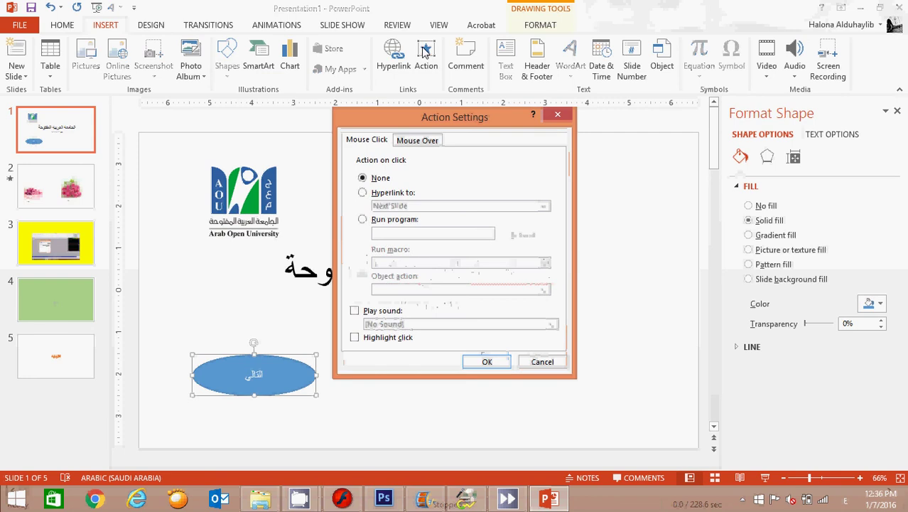
{"action": "left_click", "coordinate": [374, 195]}
{"action": "left_click", "coordinate": [431, 207]}
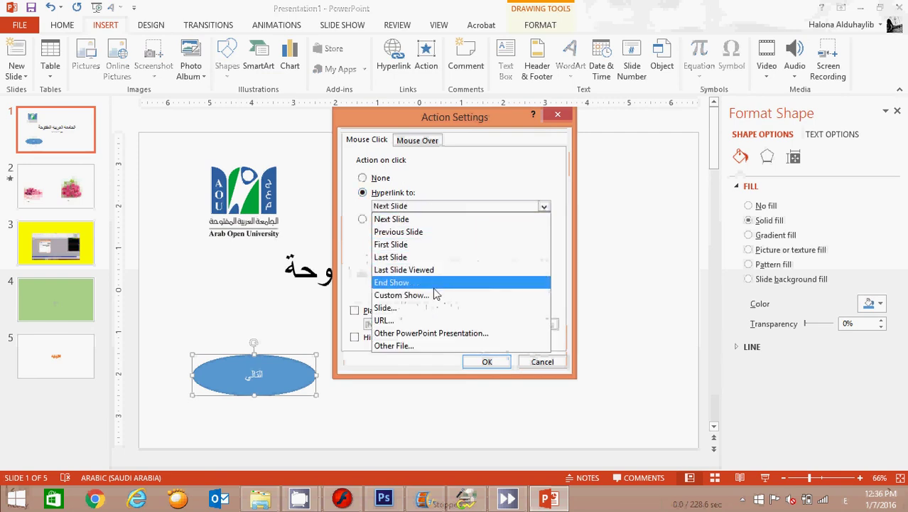
{"action": "left_click", "coordinate": [436, 222]}
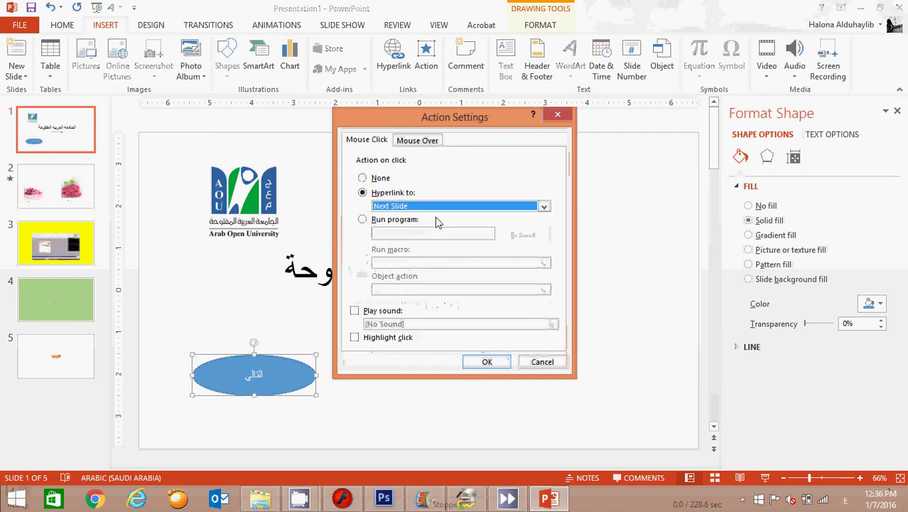
{"action": "left_click", "coordinate": [483, 363]}
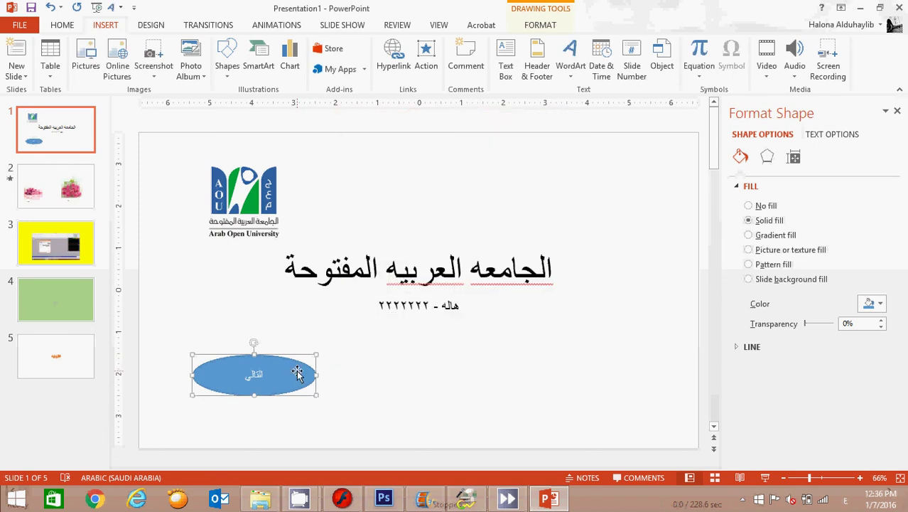
Paste a copy of the oval at the lower right and relabel it 'الصفحة الرئيسية'.
{"action": "left_click", "coordinate": [61, 26]}
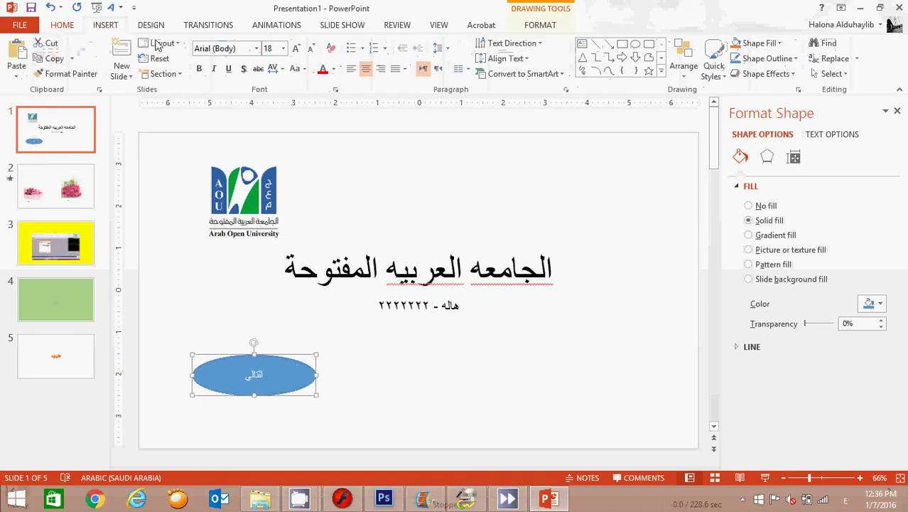
{"action": "left_click", "coordinate": [10, 60]}
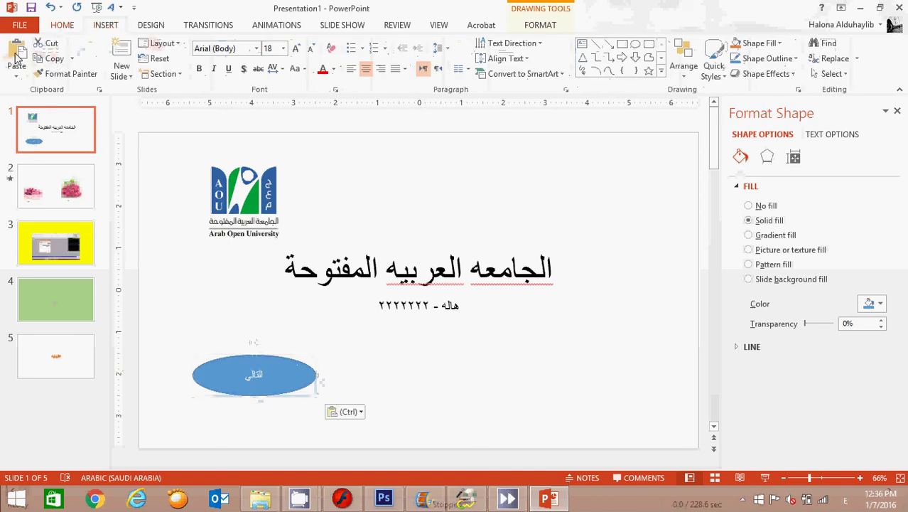
{"action": "left_click_drag", "start_coordinate": [272, 386], "coordinate": [615, 381]}
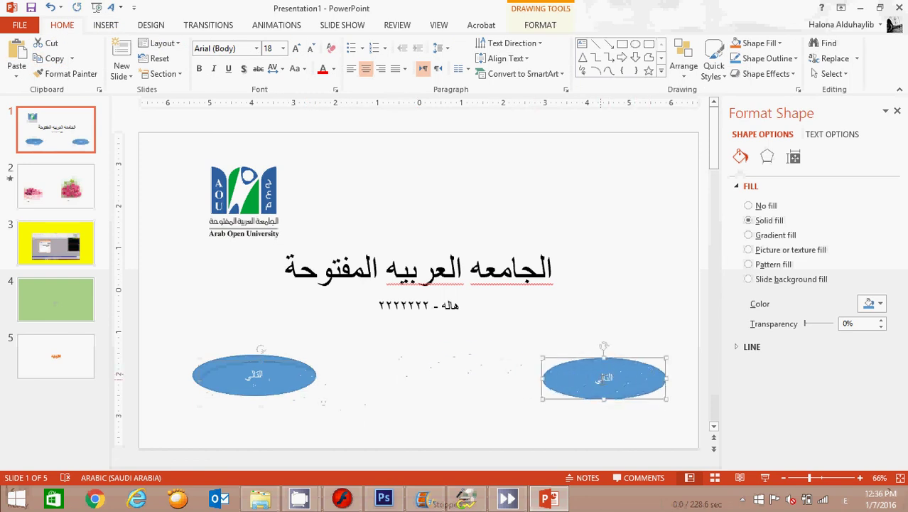
{"action": "double_click", "coordinate": [605, 379]}
{"action": "key", "text": "BackSpace"}
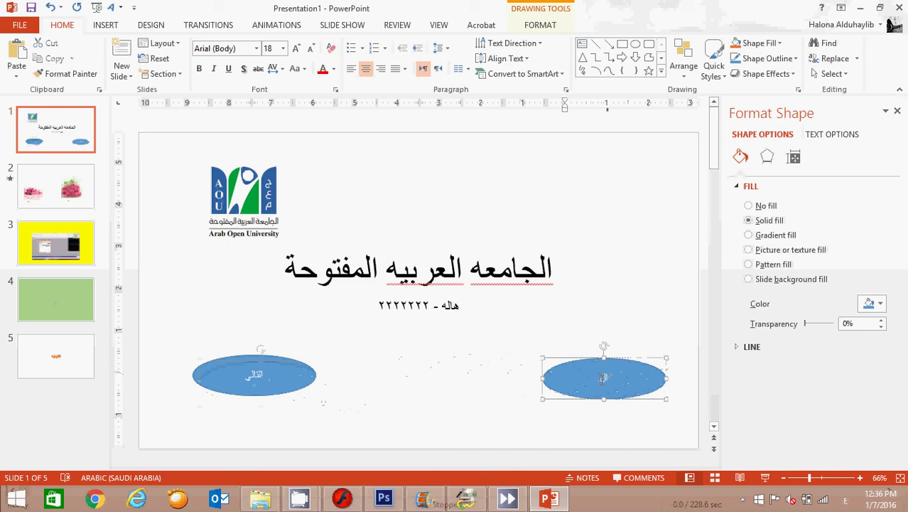
{"action": "type", "text": "الصفحة ال"}
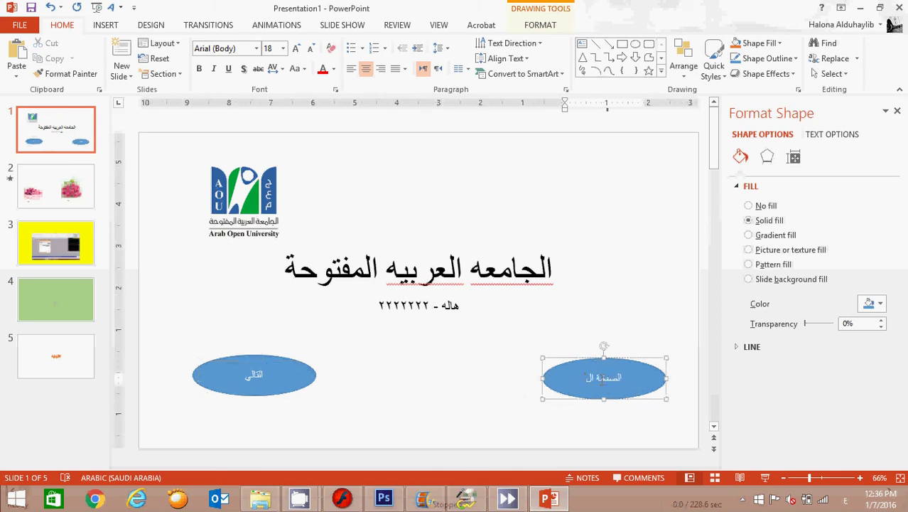
{"action": "type", "text": "رئيسية"}
Give the right oval a click action that hyperlinks to First Slide.
{"action": "left_click", "coordinate": [107, 25]}
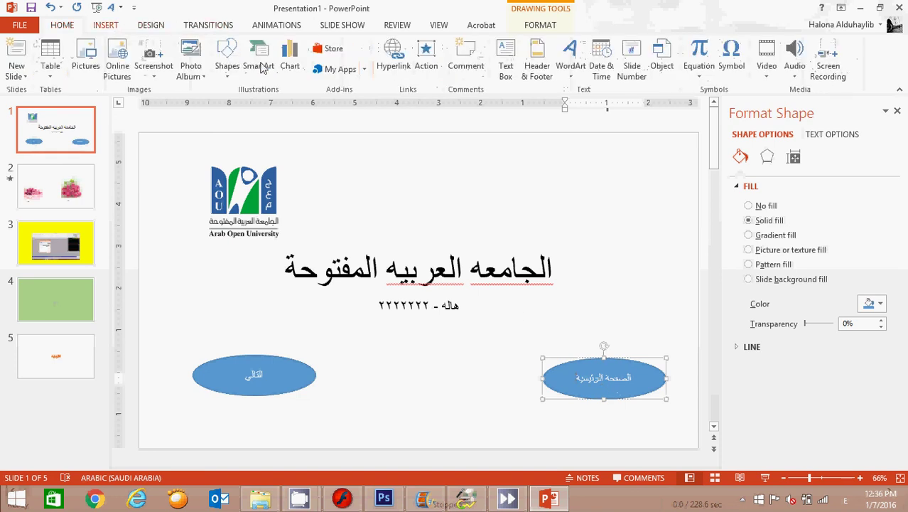
{"action": "left_click", "coordinate": [430, 51]}
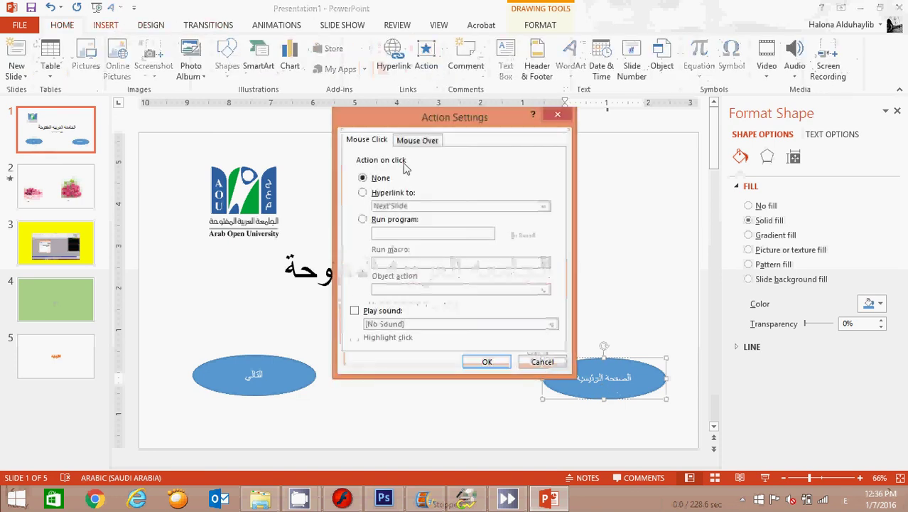
{"action": "left_click", "coordinate": [364, 193]}
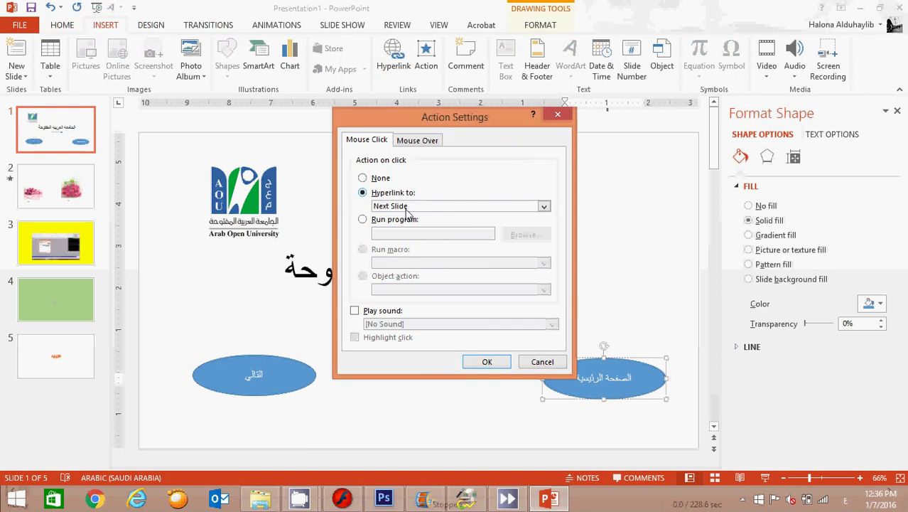
{"action": "left_click", "coordinate": [543, 206]}
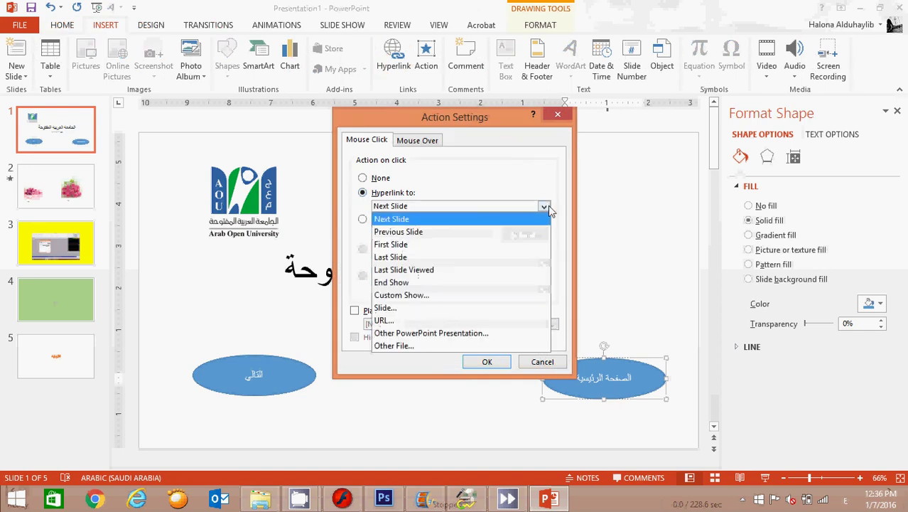
{"action": "left_click", "coordinate": [526, 245]}
{"action": "left_click", "coordinate": [487, 364]}
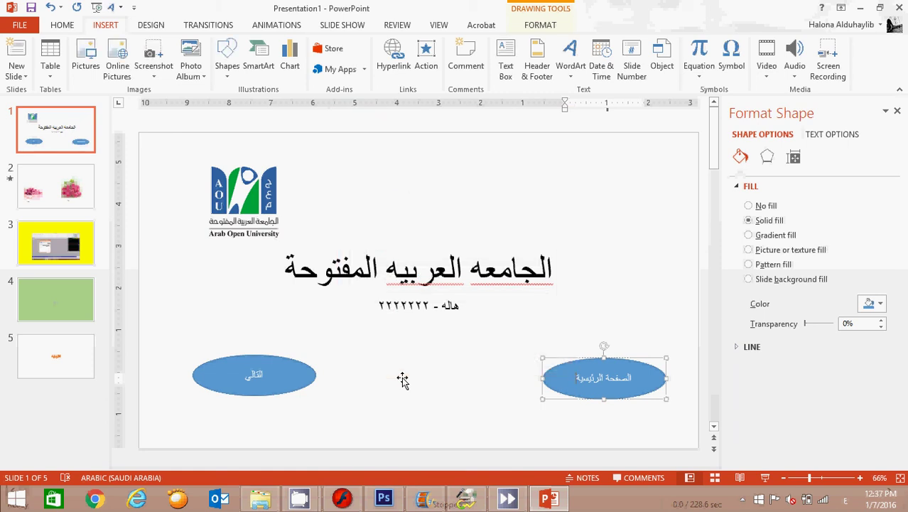
Paste another oval between the other two and relabel it 'السابق'.
{"action": "left_click", "coordinate": [402, 380]}
{"action": "left_click", "coordinate": [631, 395]}
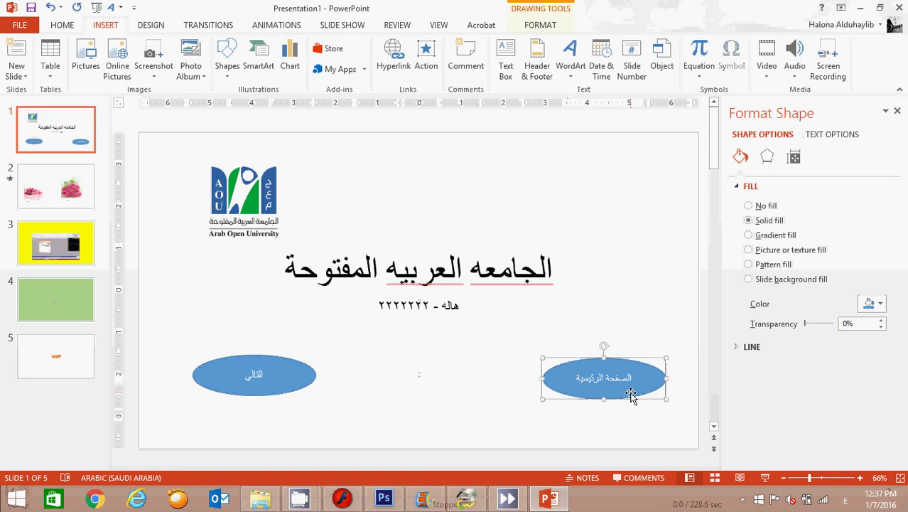
{"action": "left_click", "coordinate": [62, 25]}
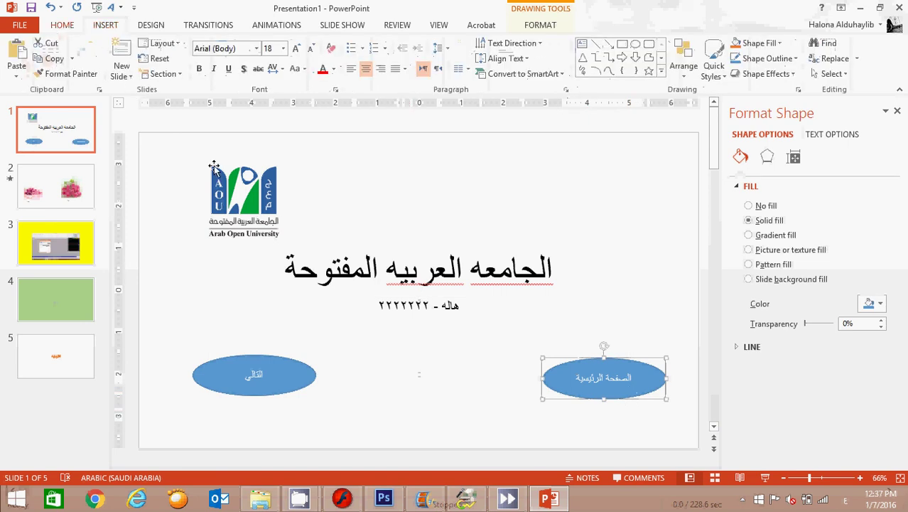
{"action": "left_click", "coordinate": [11, 58]}
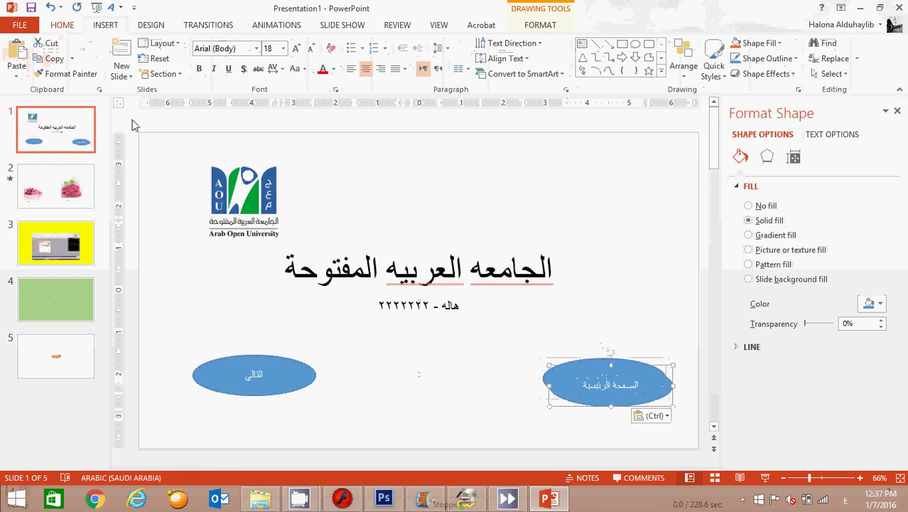
{"action": "left_click_drag", "start_coordinate": [575, 389], "coordinate": [391, 378]}
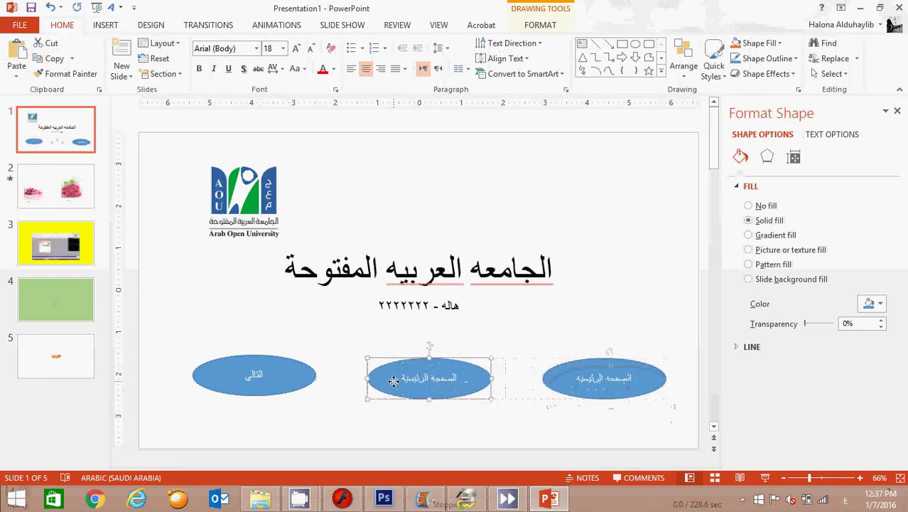
{"action": "double_click", "coordinate": [416, 379]}
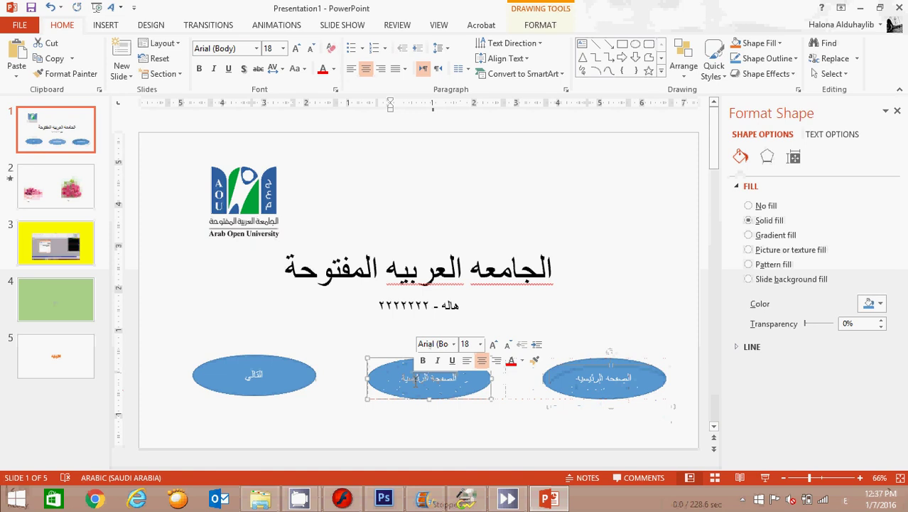
{"action": "type", "text": "السابق"}
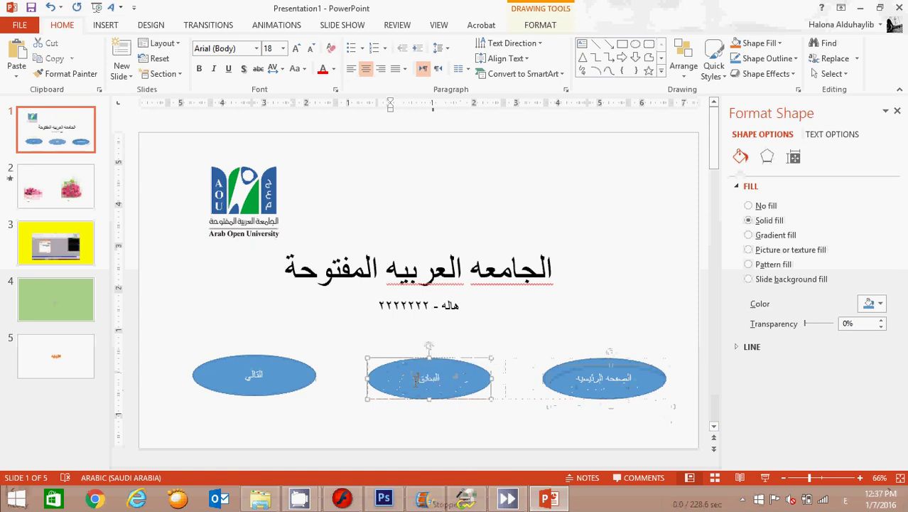
{"action": "left_click", "coordinate": [496, 330]}
{"action": "left_click", "coordinate": [462, 378]}
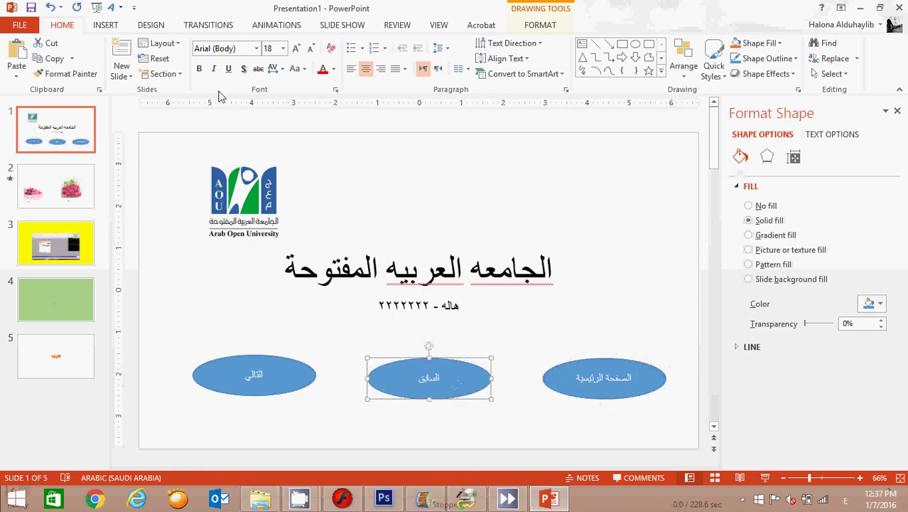
Give the middle 'السابق' oval a click action that hyperlinks to Previous Slide.
{"action": "left_click", "coordinate": [106, 26]}
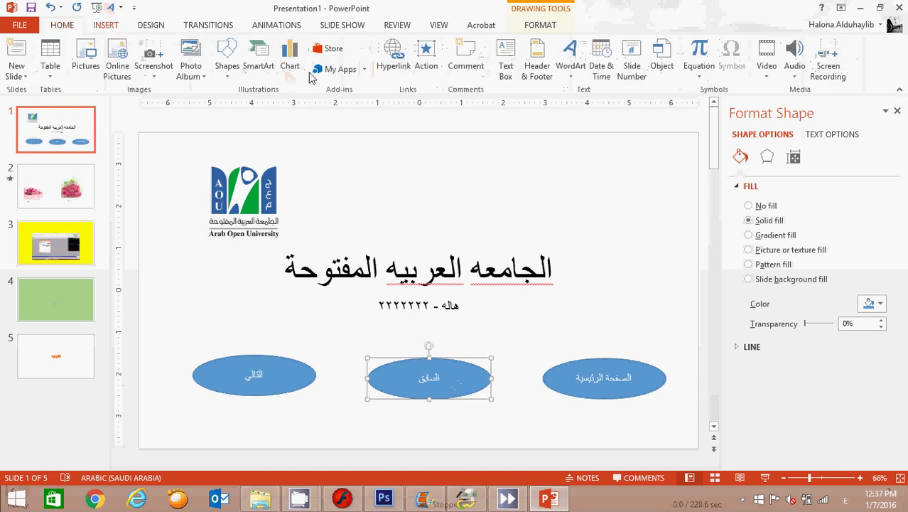
{"action": "left_click", "coordinate": [424, 63]}
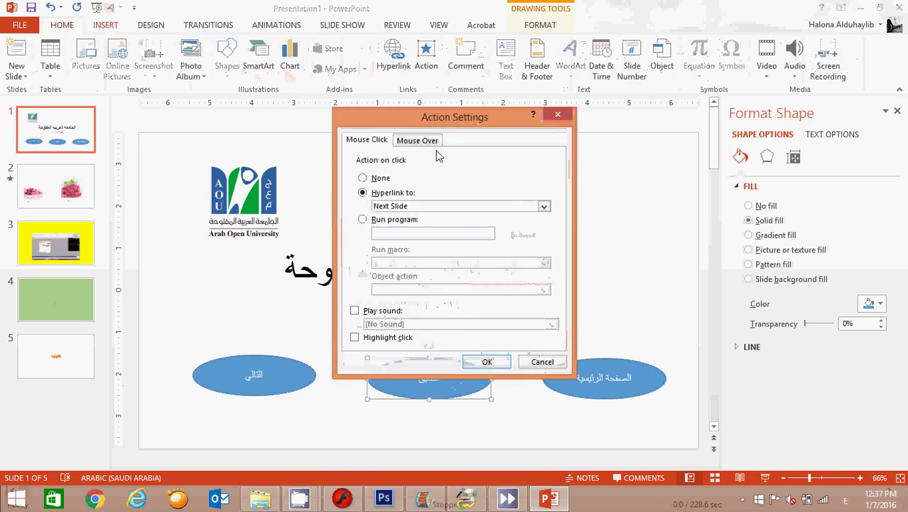
{"action": "left_click", "coordinate": [477, 208]}
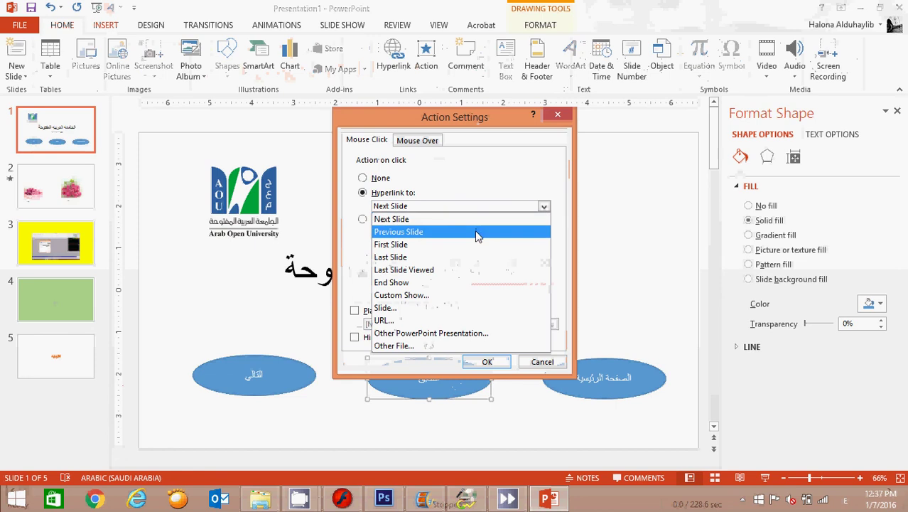
{"action": "left_click", "coordinate": [476, 233]}
{"action": "left_click", "coordinate": [488, 364]}
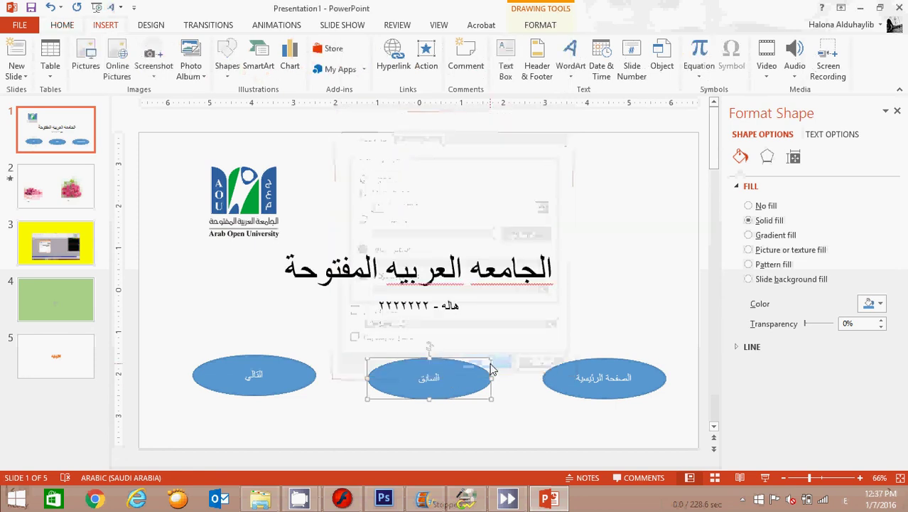
{"action": "left_click", "coordinate": [545, 355]}
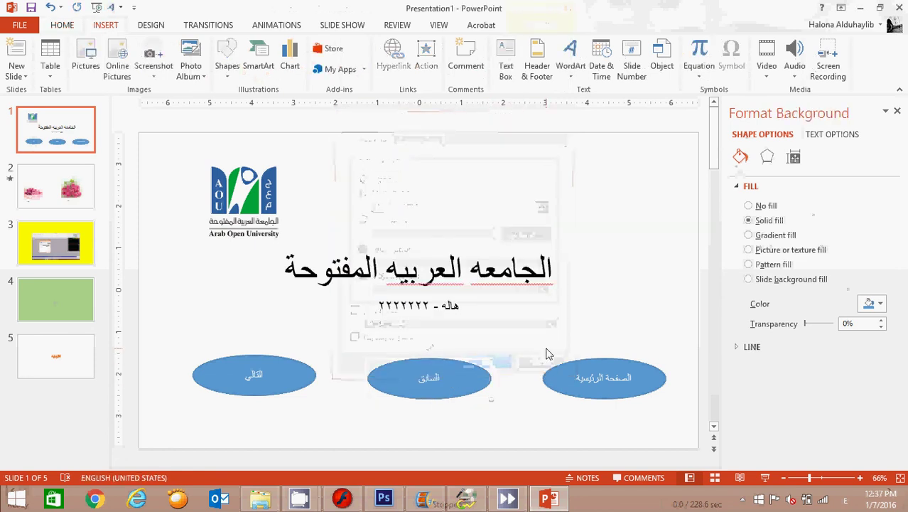
{"action": "left_click", "coordinate": [567, 388]}
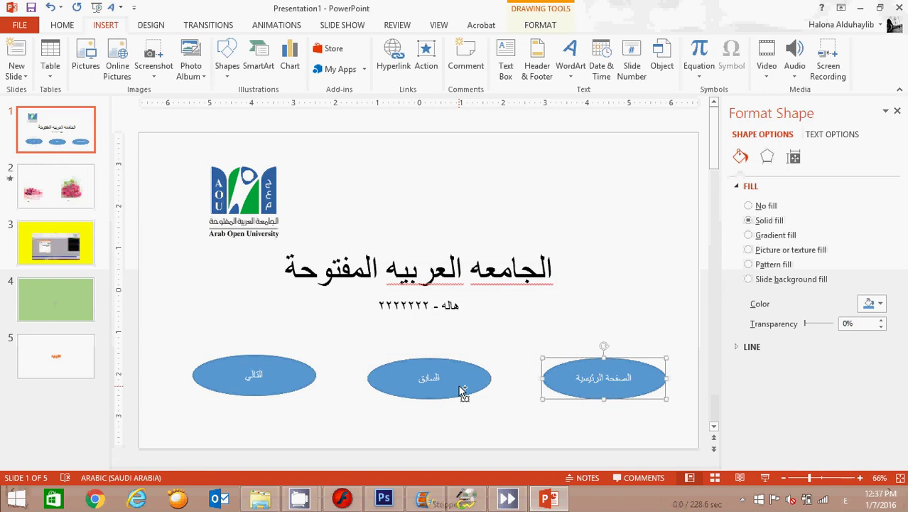
Select all three navigation ovals on slide 1 and copy them.
{"action": "left_click", "coordinate": [468, 391], "text": "shift"}
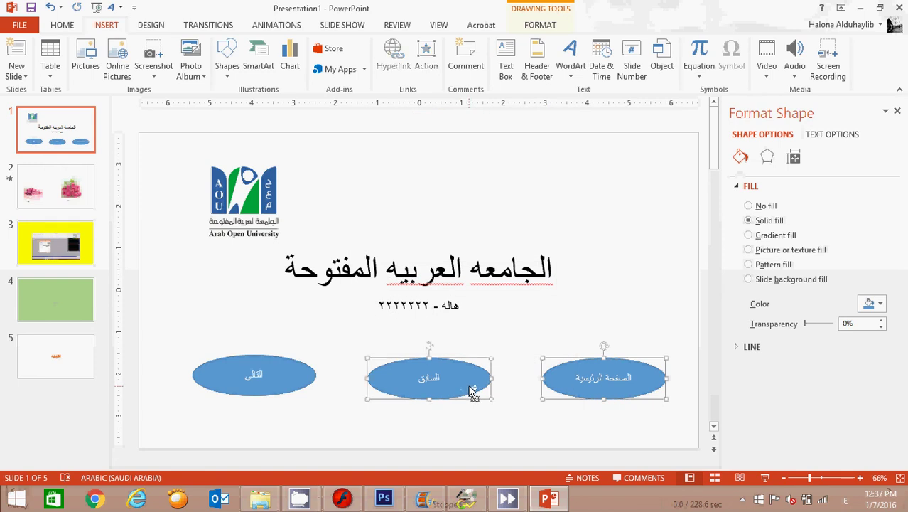
{"action": "left_click", "coordinate": [278, 391], "text": "shift"}
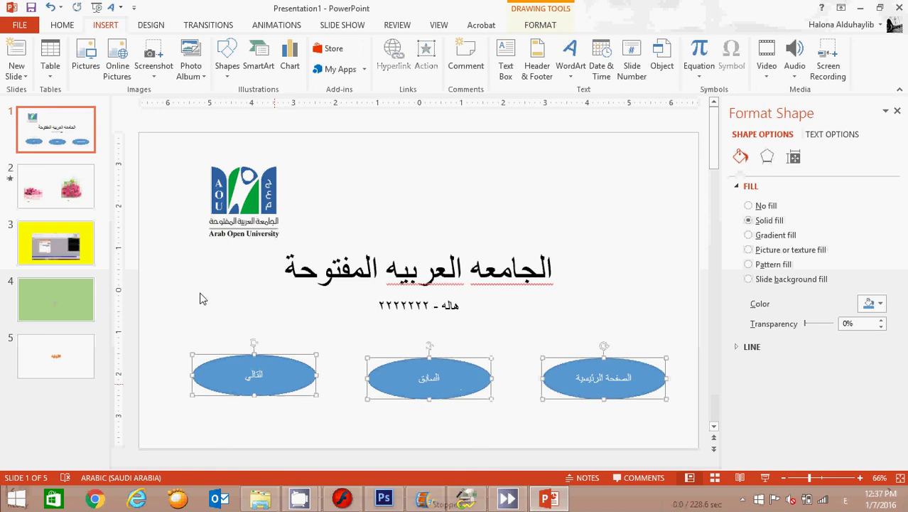
{"action": "left_click", "coordinate": [61, 27]}
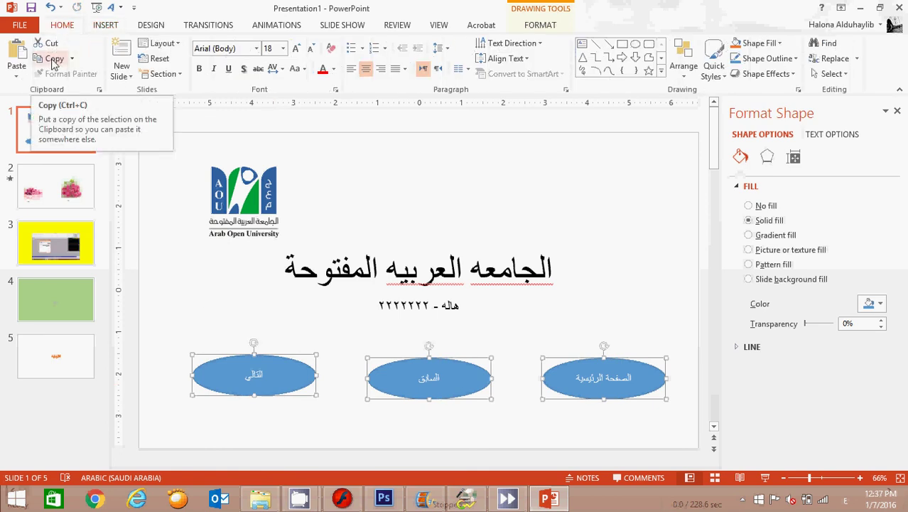
{"action": "left_click", "coordinate": [54, 60]}
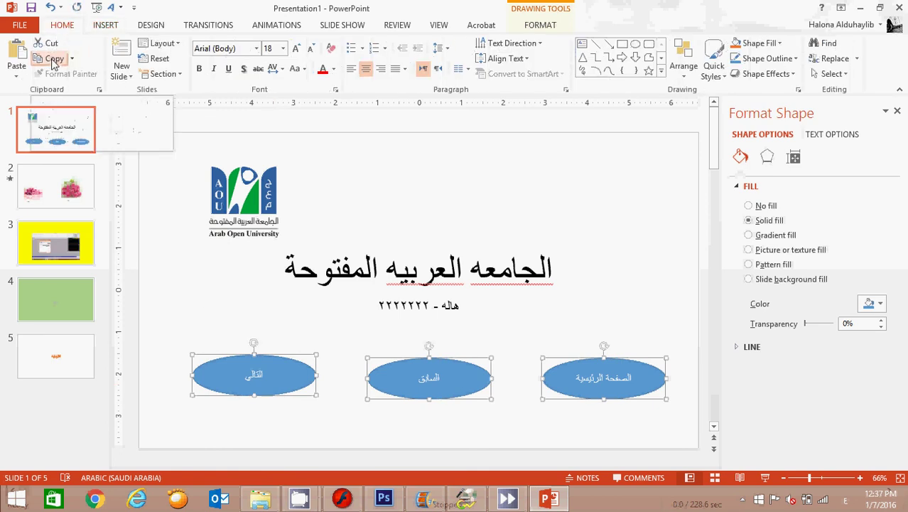
Paste the three ovals onto slides 2, 3, 4 and 5.
{"action": "left_click", "coordinate": [68, 181]}
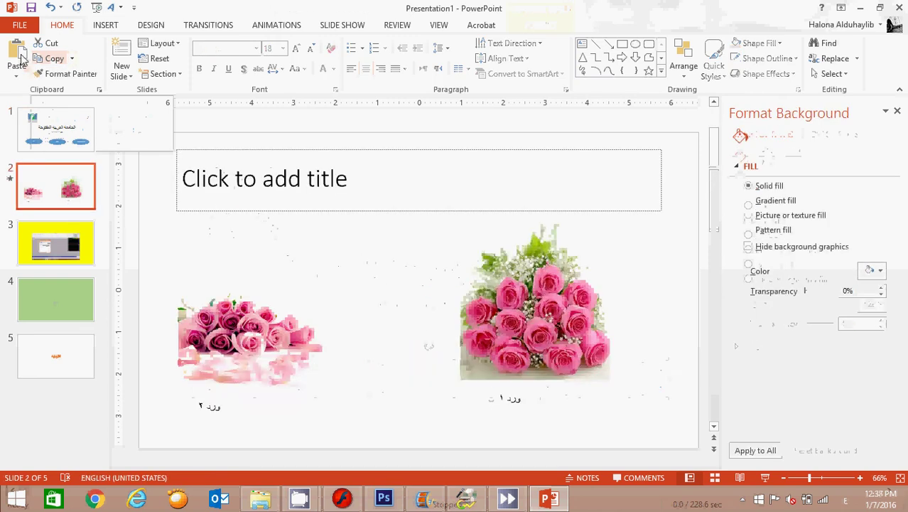
{"action": "left_click", "coordinate": [20, 54]}
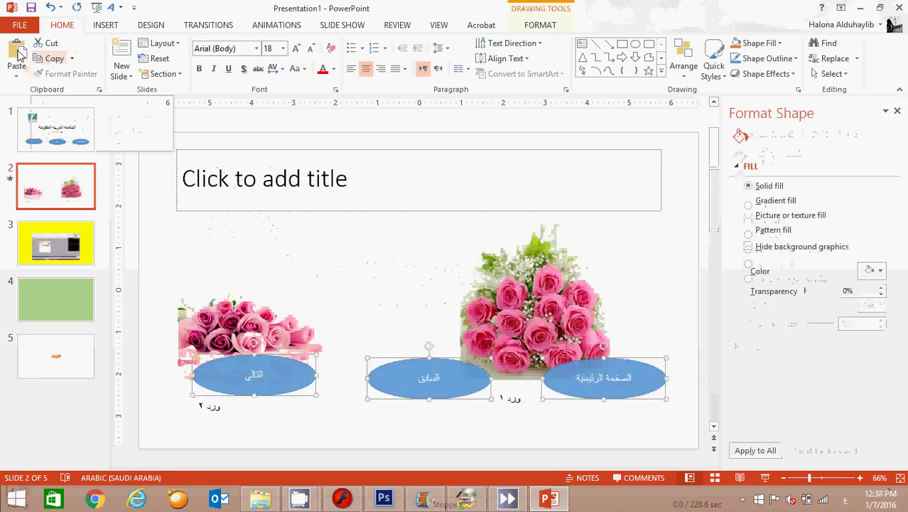
{"action": "left_click", "coordinate": [53, 259]}
{"action": "left_click", "coordinate": [20, 51]}
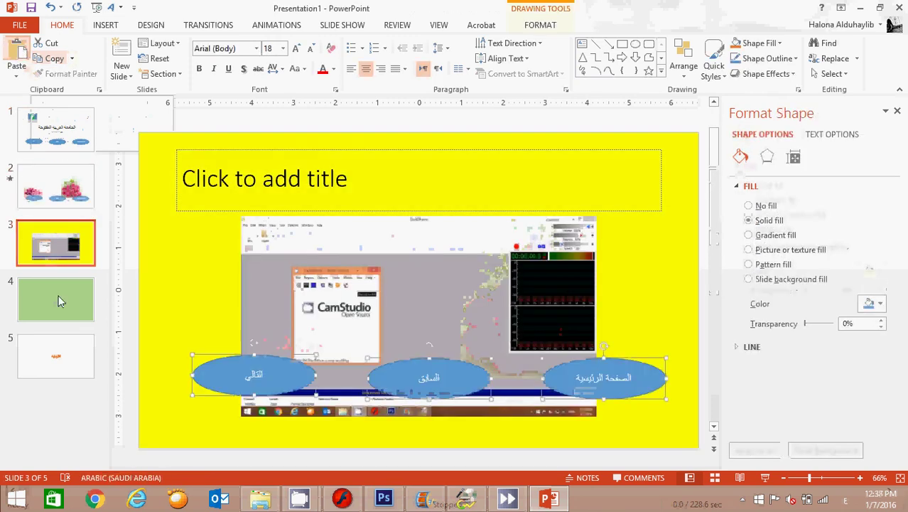
{"action": "left_click", "coordinate": [59, 296]}
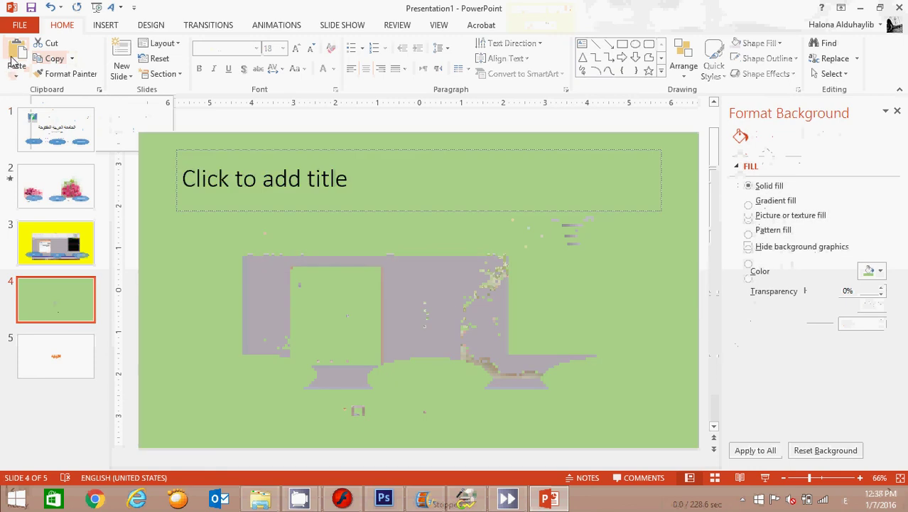
{"action": "left_click", "coordinate": [19, 54]}
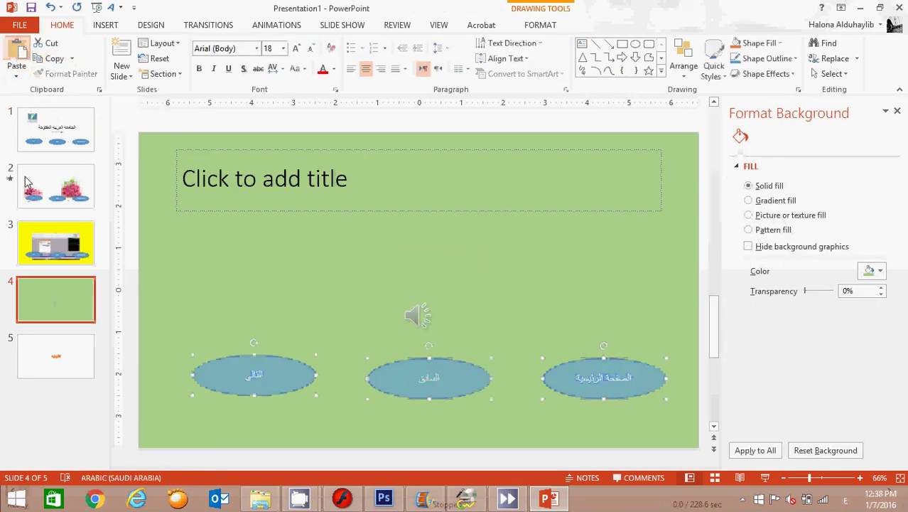
{"action": "left_click", "coordinate": [59, 354]}
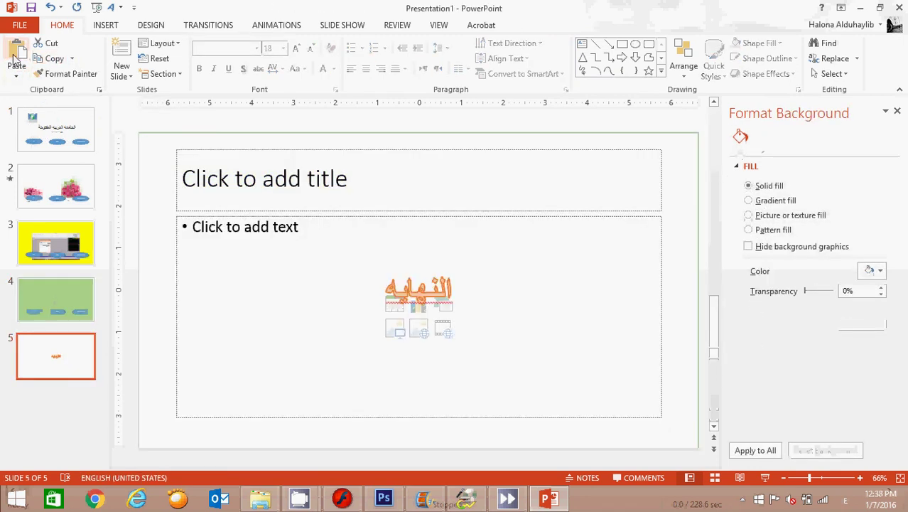
{"action": "left_click", "coordinate": [15, 60]}
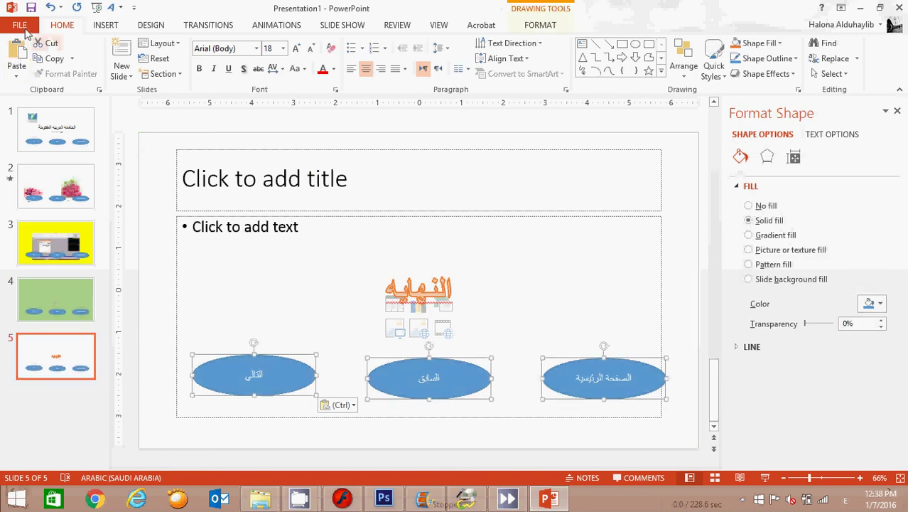
Use Save As to store the presentation in Documents under the file name q1.
{"action": "left_click", "coordinate": [22, 26]}
{"action": "left_click", "coordinate": [49, 160]}
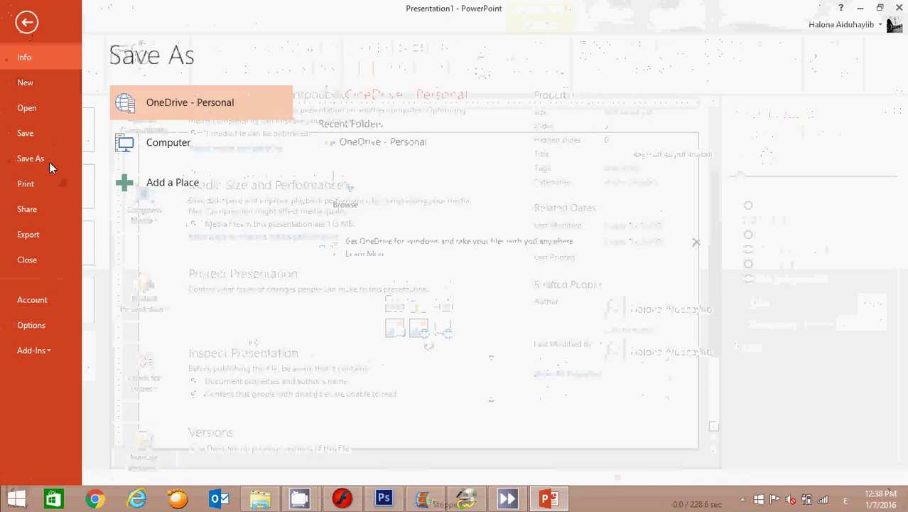
{"action": "left_click", "coordinate": [185, 150]}
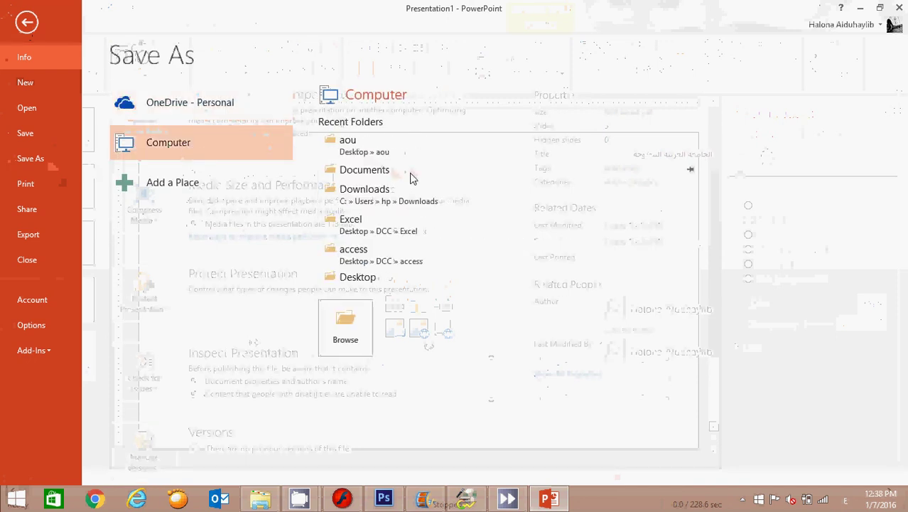
{"action": "left_click", "coordinate": [410, 174]}
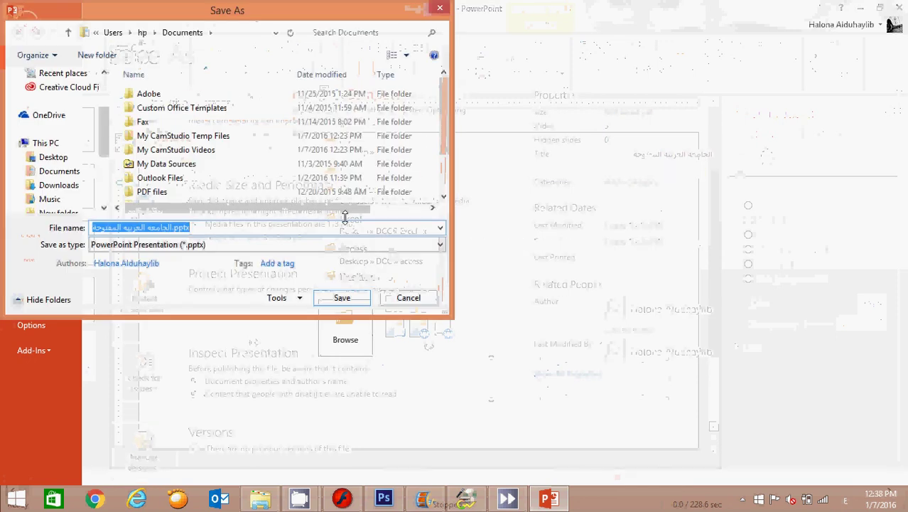
{"action": "type", "text": "q1"}
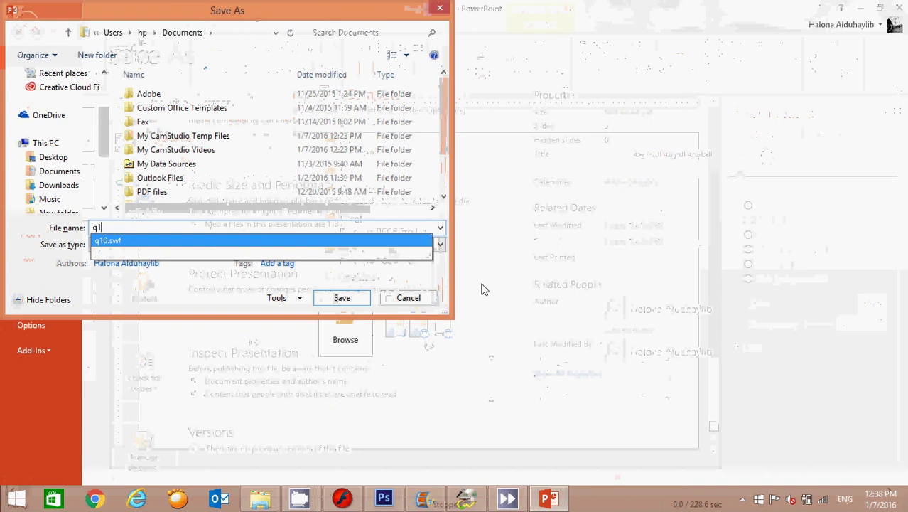
{"action": "left_click", "coordinate": [356, 299]}
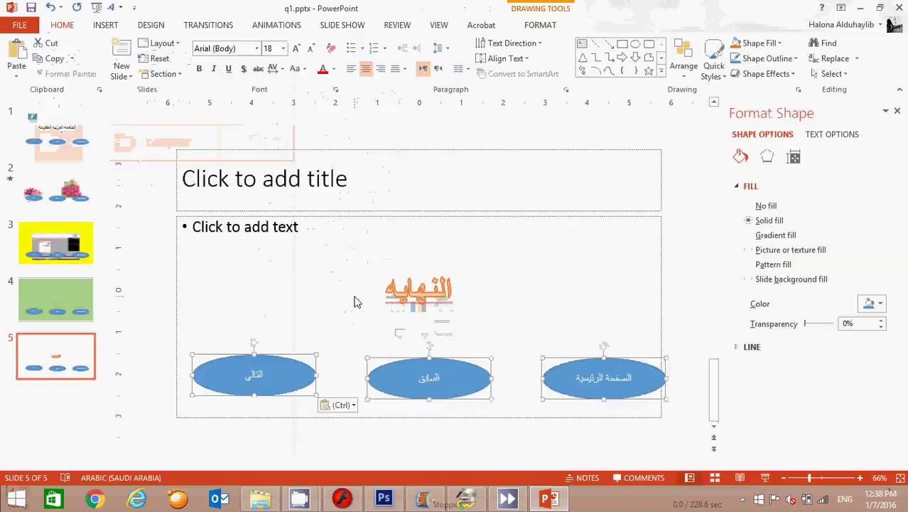
{"action": "mouse_move", "coordinate": [305, 501]}
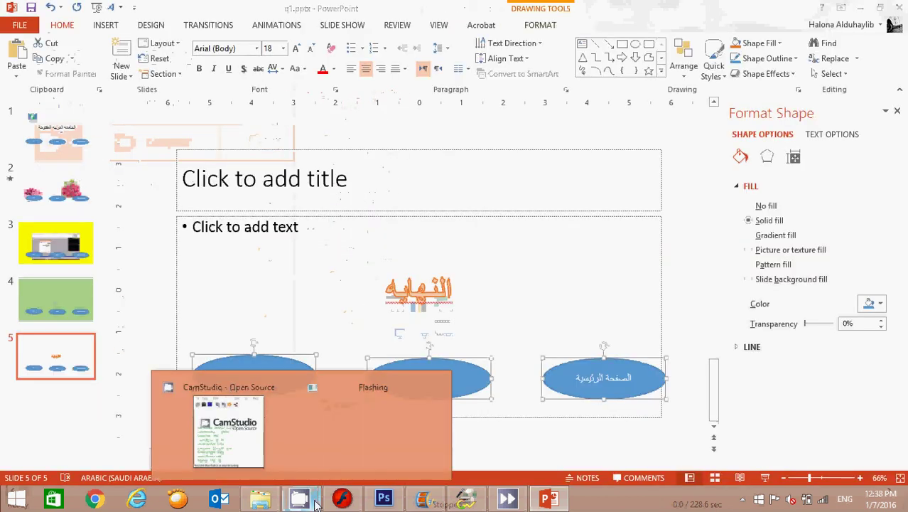